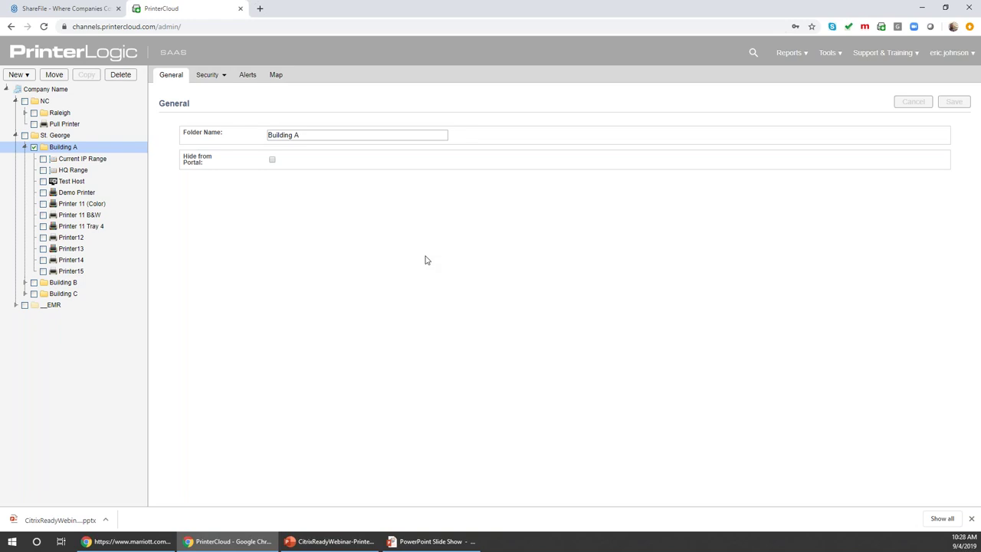
Show the available import and export options for bringing printers into the system
click(830, 59)
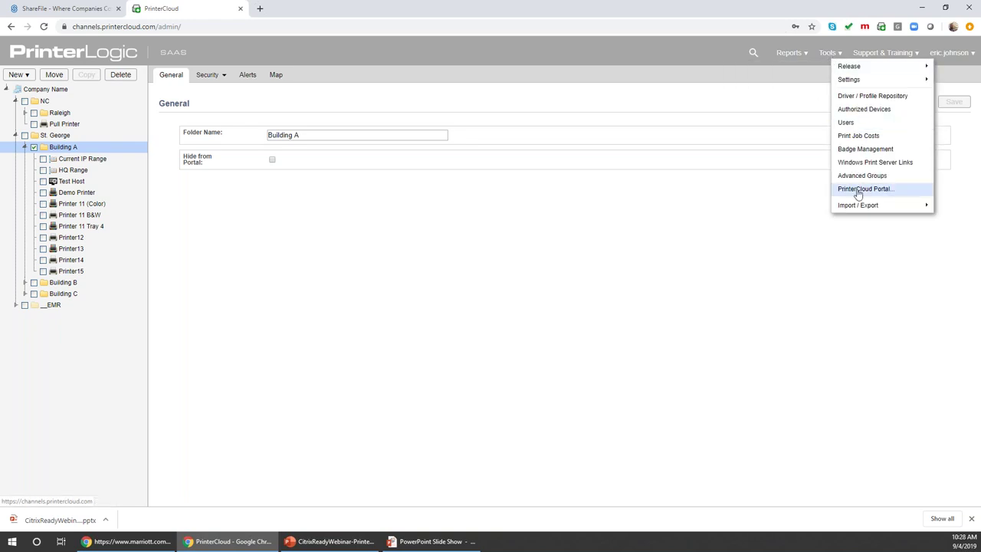
mouse_move(857, 205)
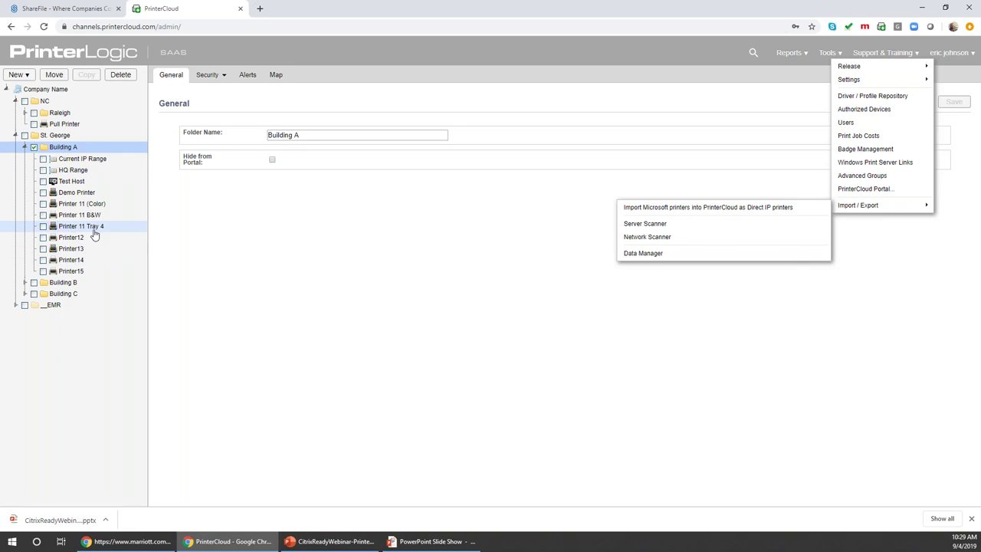
Review Demo Printer's general details and port settings, including its comment, web interface and port number
click(82, 194)
drag(335, 182, 237, 192)
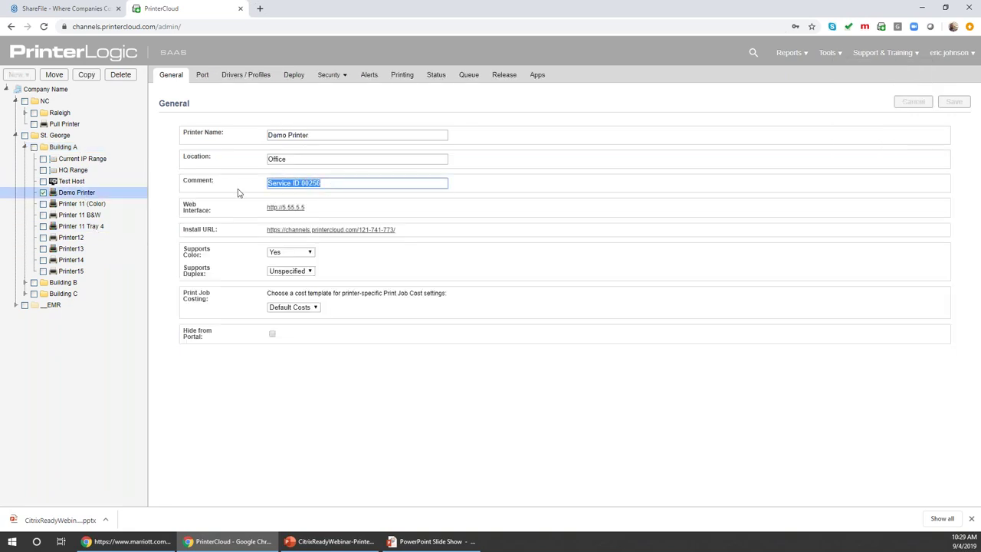
drag(306, 208, 230, 207)
click(202, 74)
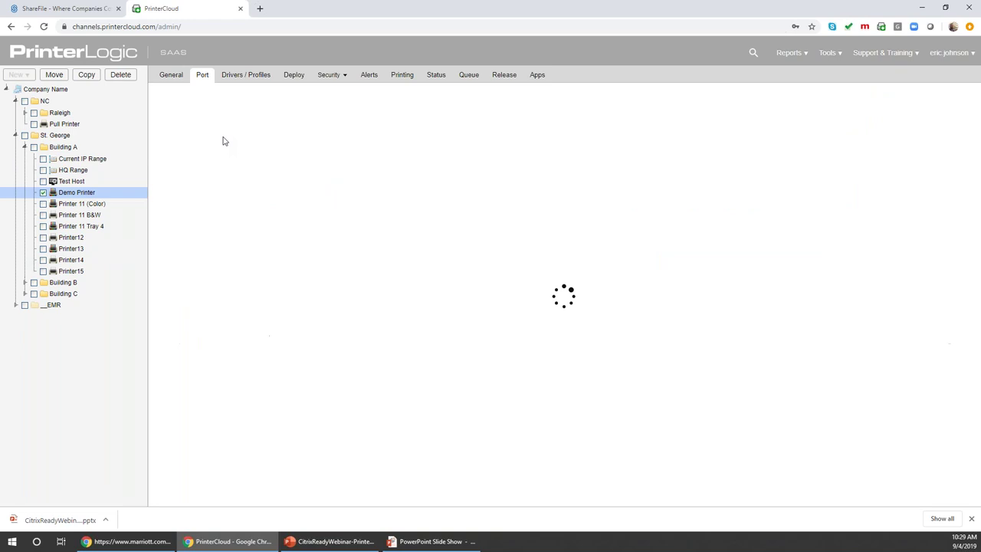
click(287, 181)
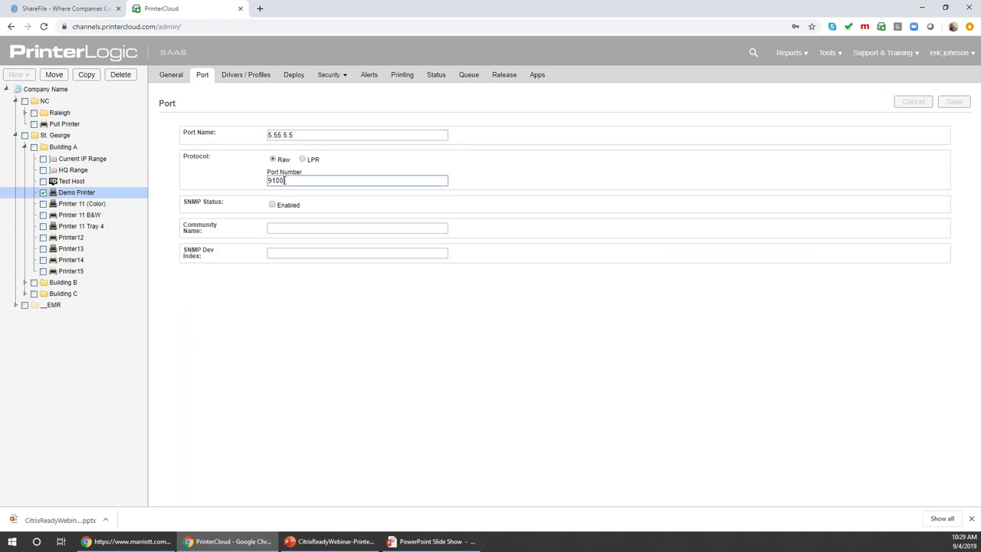
double_click(285, 180)
Set Demo Printer's 32-bit Windows 7 and Windows 8/8.1/10 drivers to HP Universal Printing PCL 6 and save
click(246, 77)
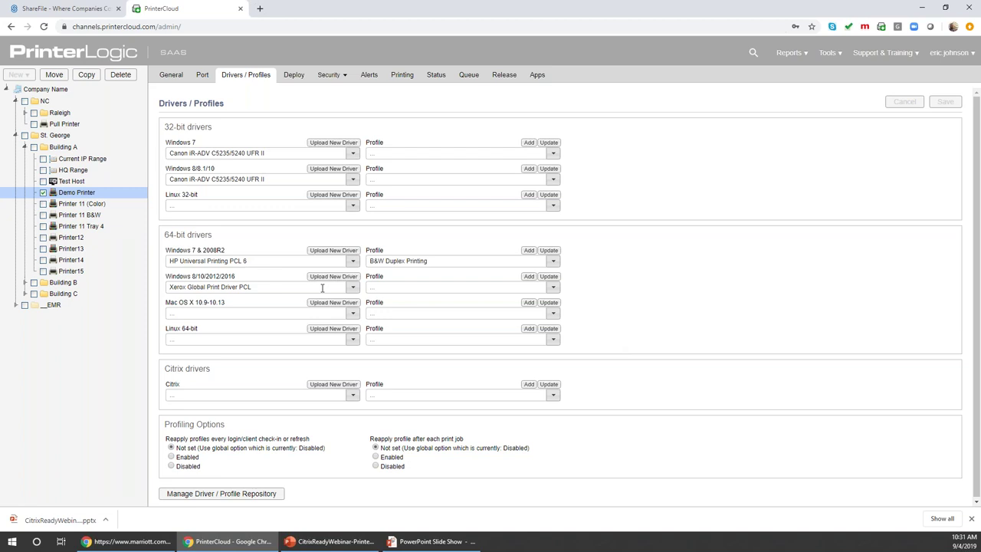
click(353, 263)
click(353, 263)
click(352, 155)
click(353, 154)
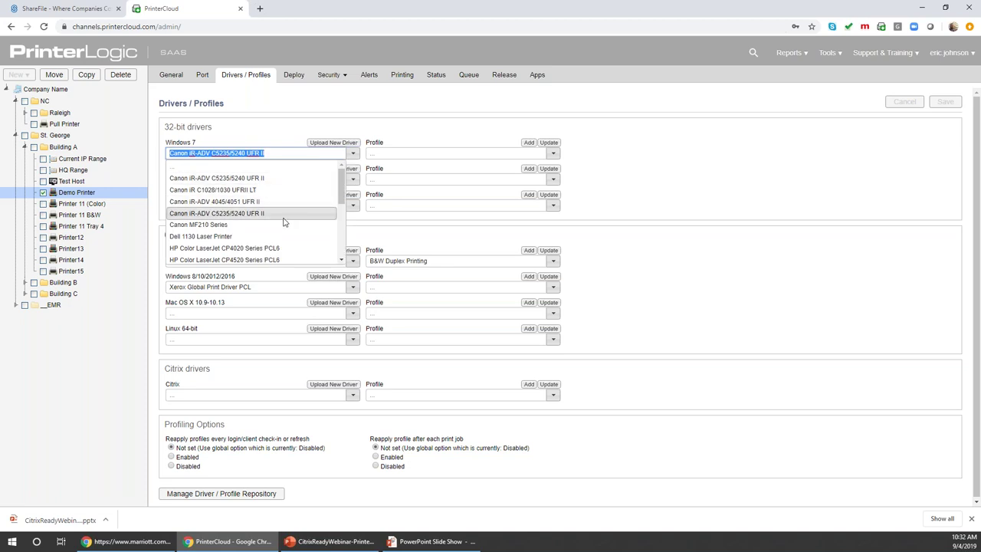
scroll(283, 223, down, 5)
scroll(283, 223, up, 5)
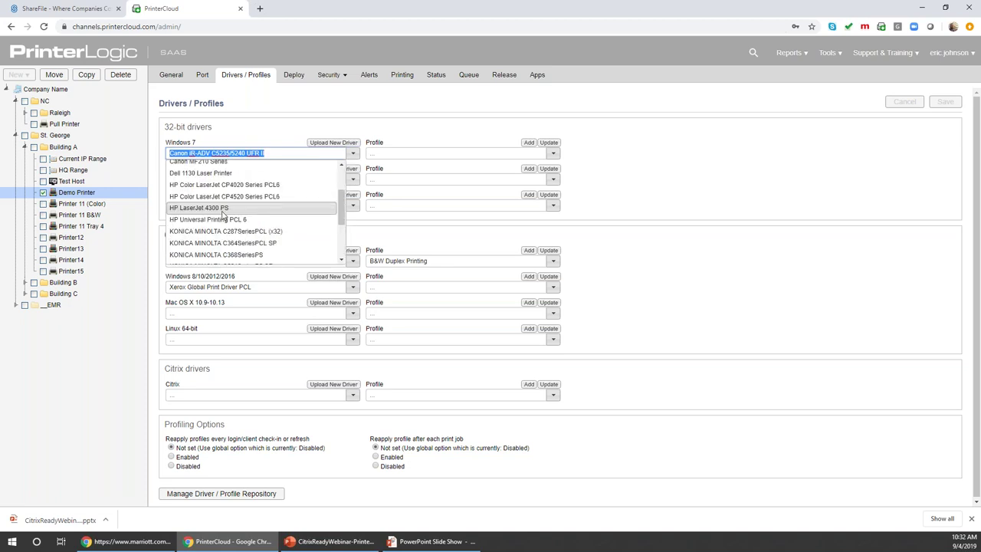
click(245, 228)
click(253, 179)
scroll(251, 232, down, 3)
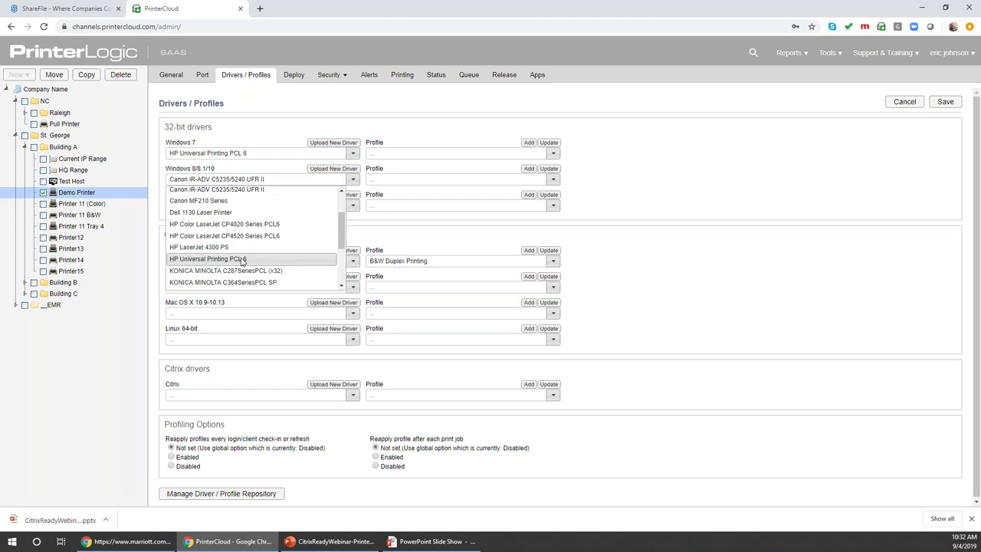
click(243, 258)
click(943, 103)
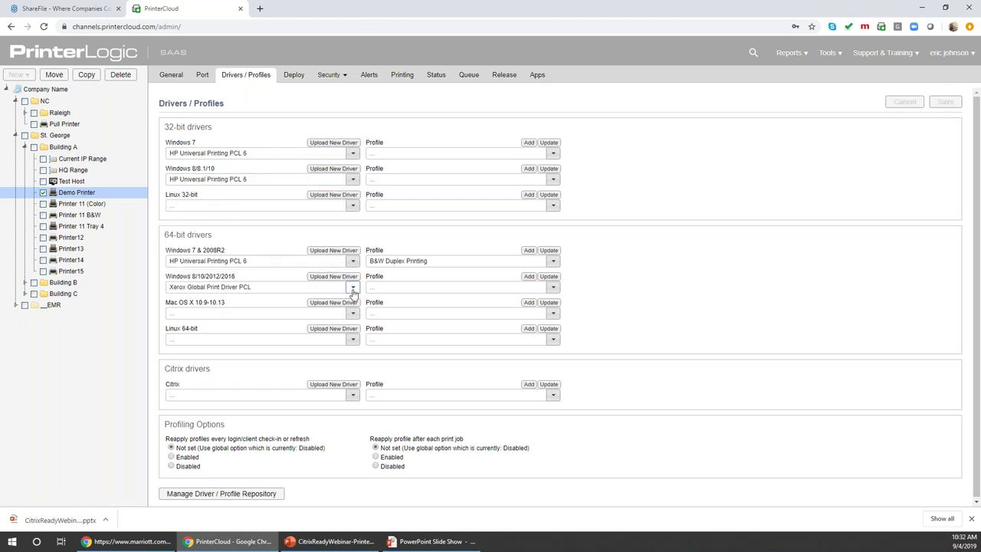
Set the 64-bit Windows 8/10/2012/2016 driver to HP Universal Printing PCL 6 and save
click(260, 287)
scroll(264, 353, down, 5)
scroll(265, 358, down, 3)
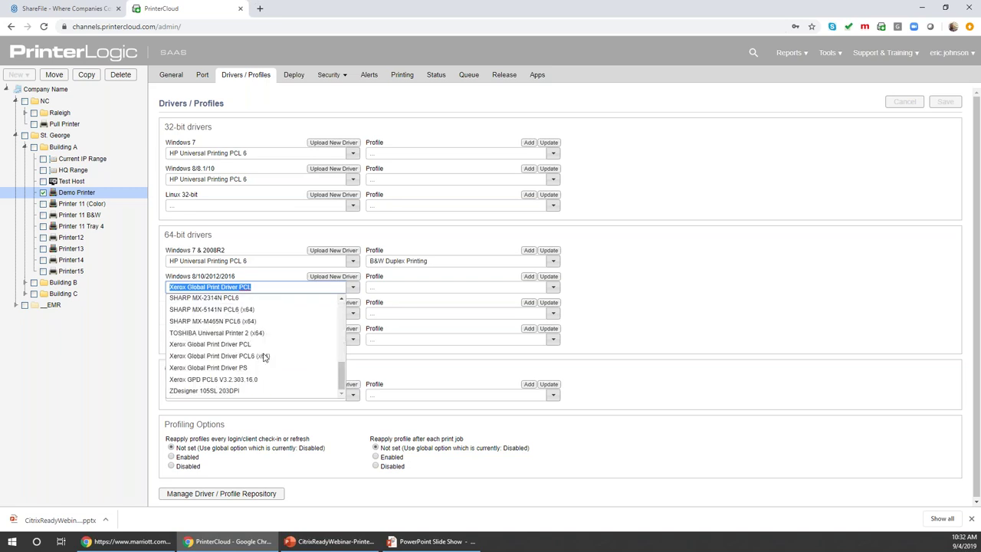
scroll(238, 368, up, 5)
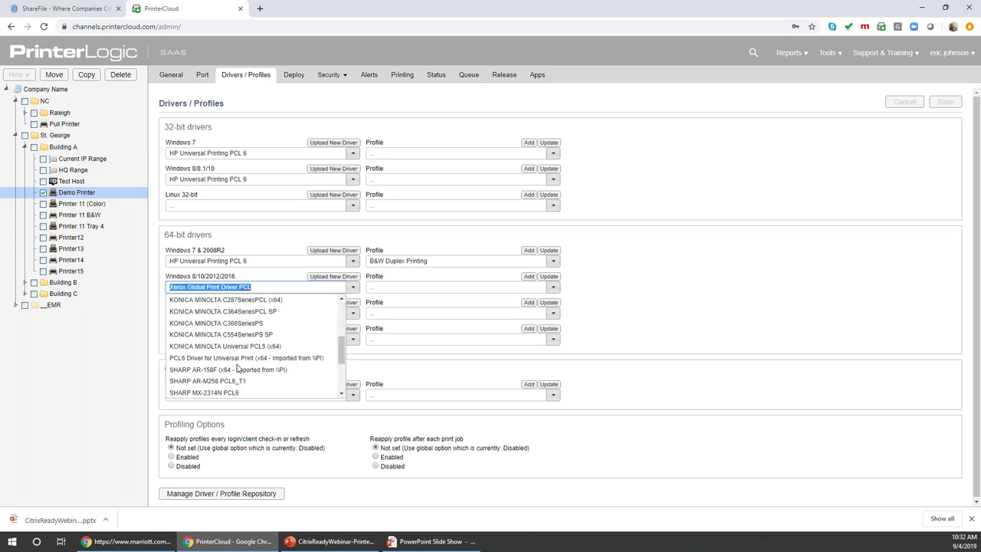
scroll(233, 337, down, 1)
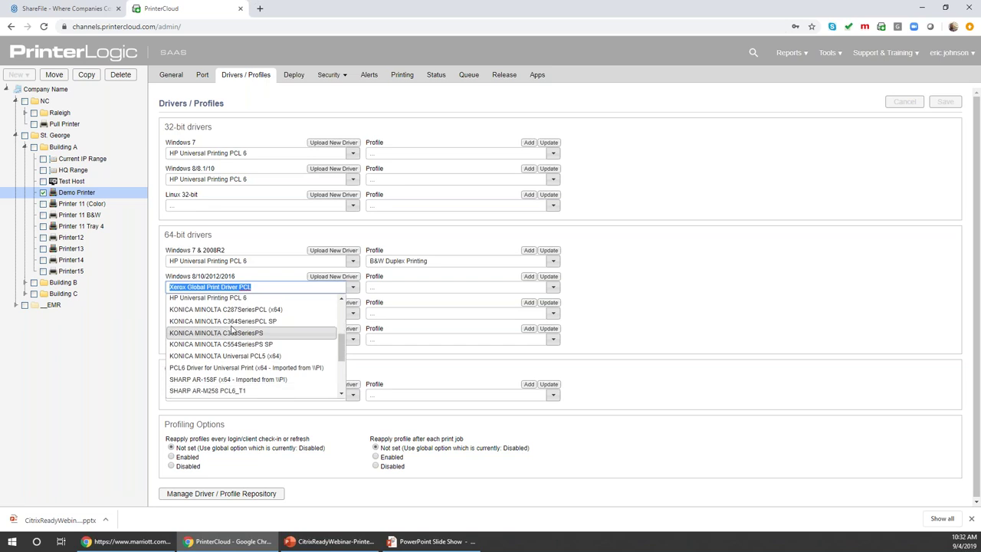
click(236, 300)
click(709, 198)
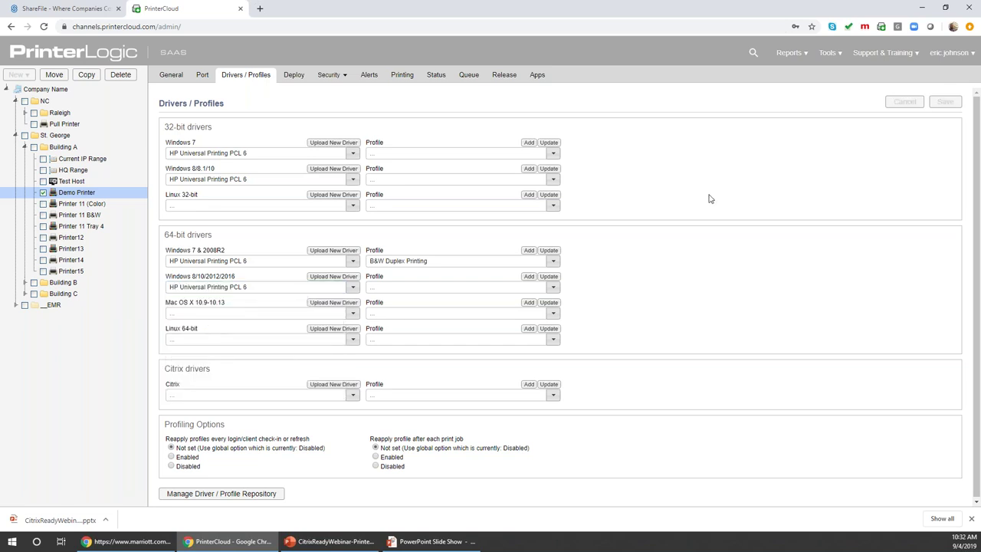
Assign the B&W Duplex Printing profile to the 64-bit Windows 8/10/2012/2016 driver and enable reapplying the profile after each print job
click(553, 287)
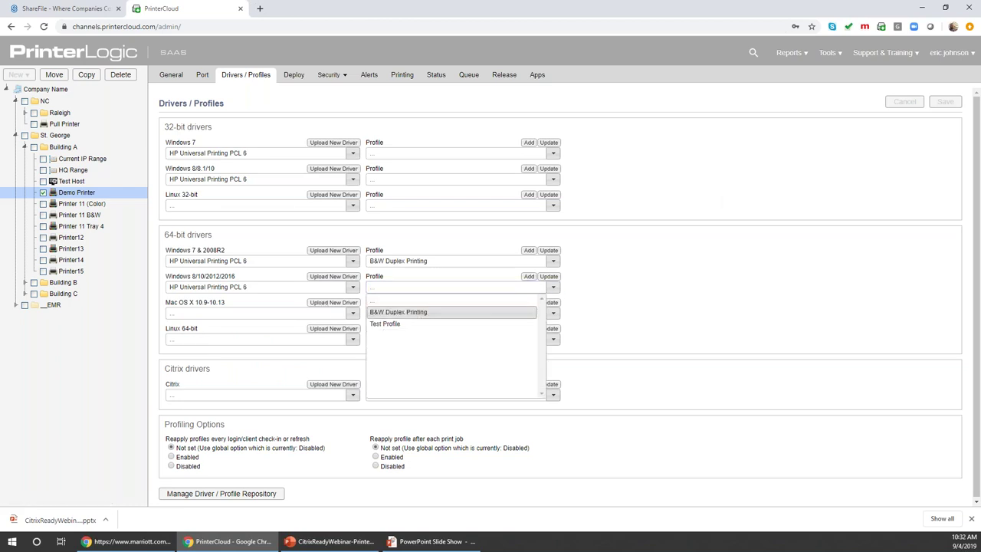
click(418, 312)
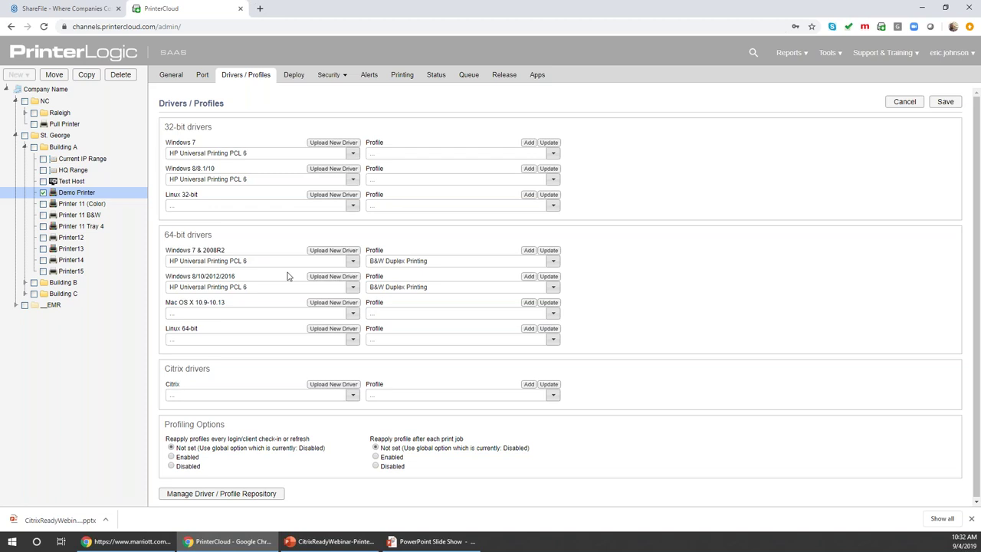
drag(466, 440, 382, 455)
click(372, 445)
click(375, 457)
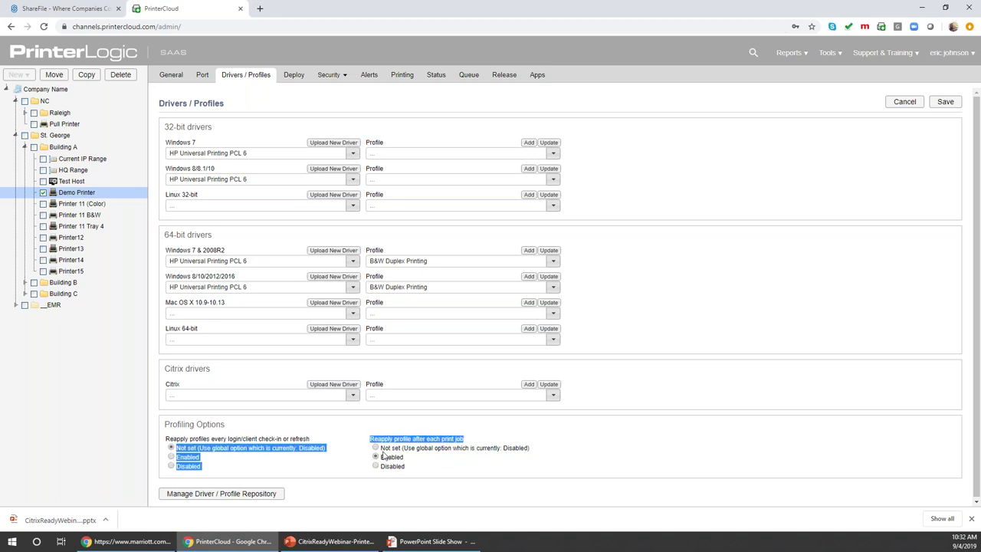
click(418, 459)
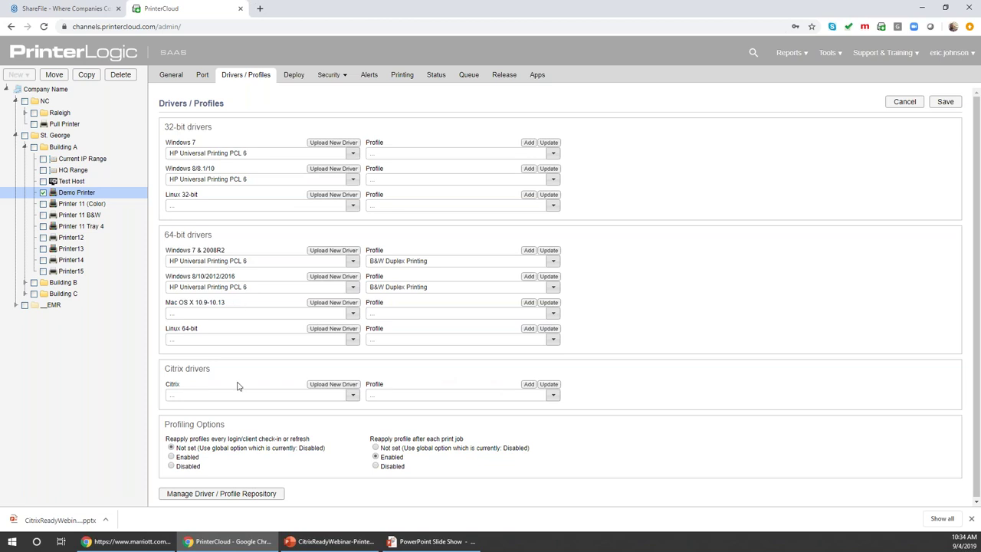
Leave Demo Printer's driver settings without saving the pending changes and show its deployment assignments
click(343, 398)
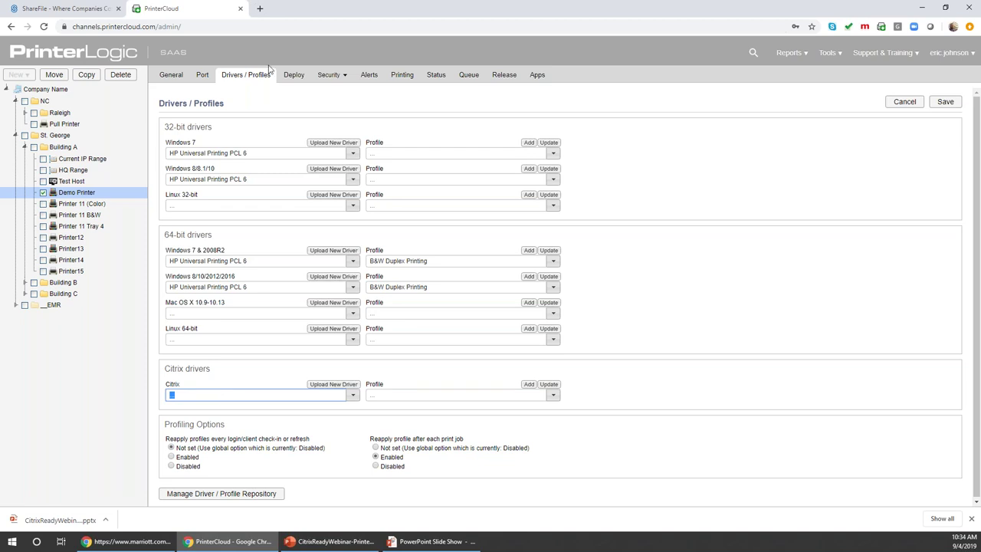
click(294, 80)
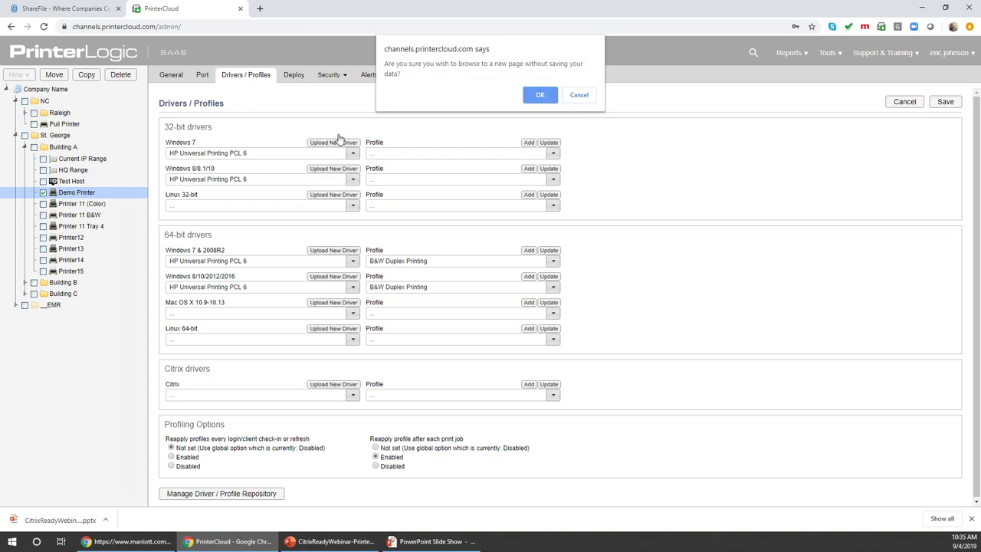
click(538, 96)
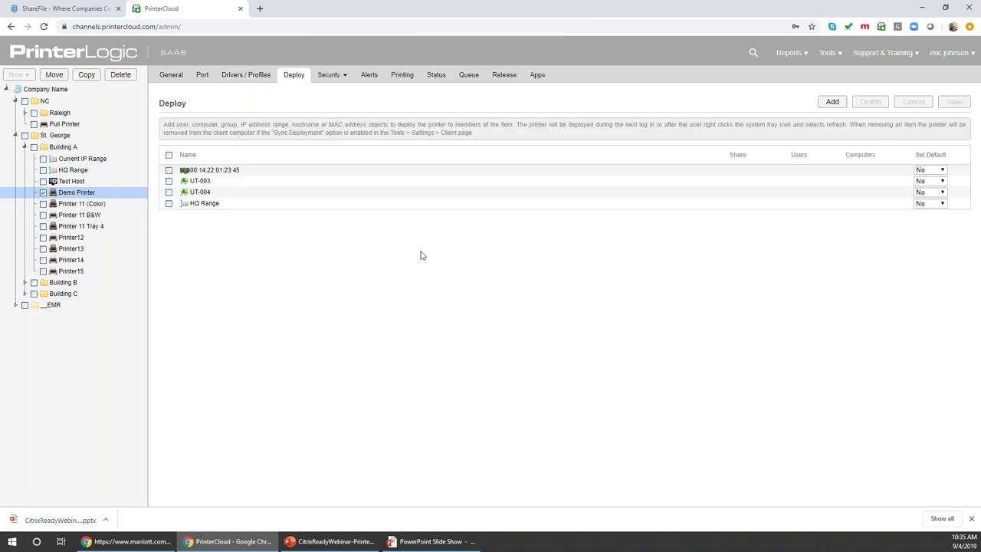
Show the Active Directory user and group selection for deploying Demo Printer and close it without selecting anything
click(832, 103)
mouse_move(862, 118)
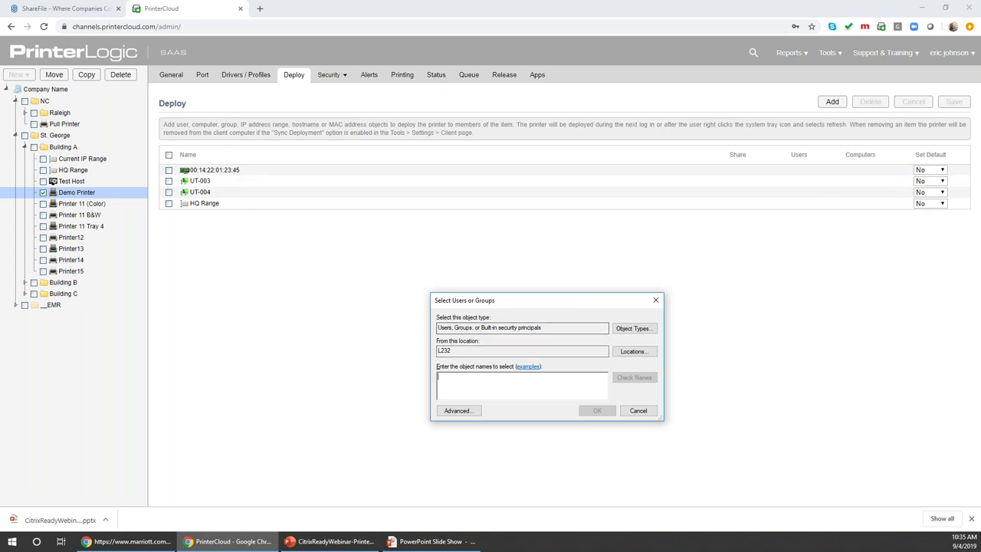
click(658, 301)
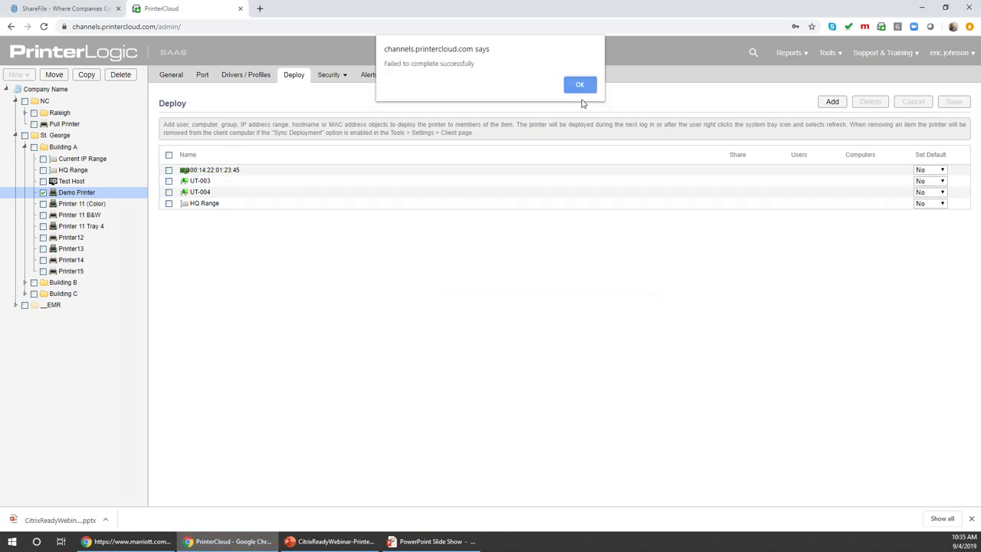
click(580, 85)
Show the form for adding a hostname as a deployment target and cancel it without entering one
click(831, 105)
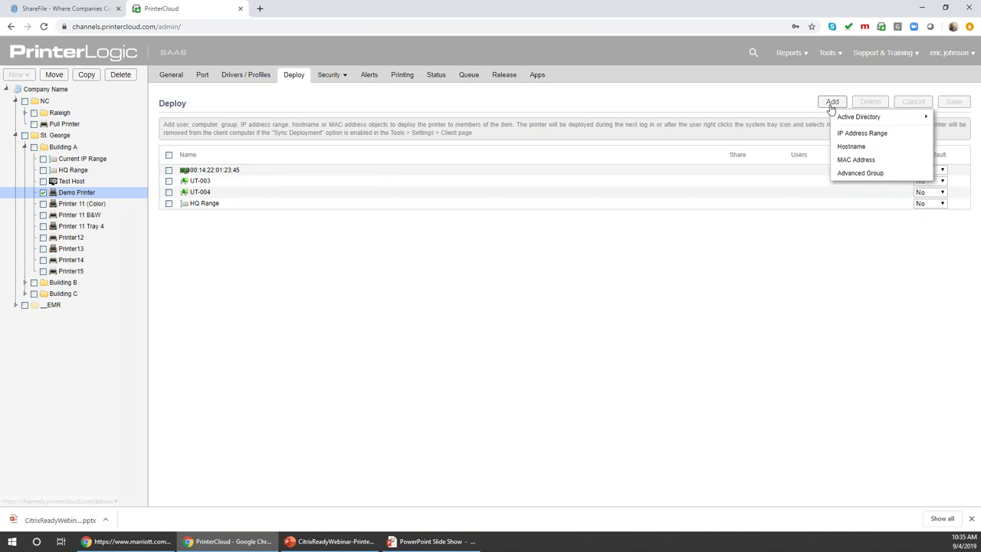
click(856, 147)
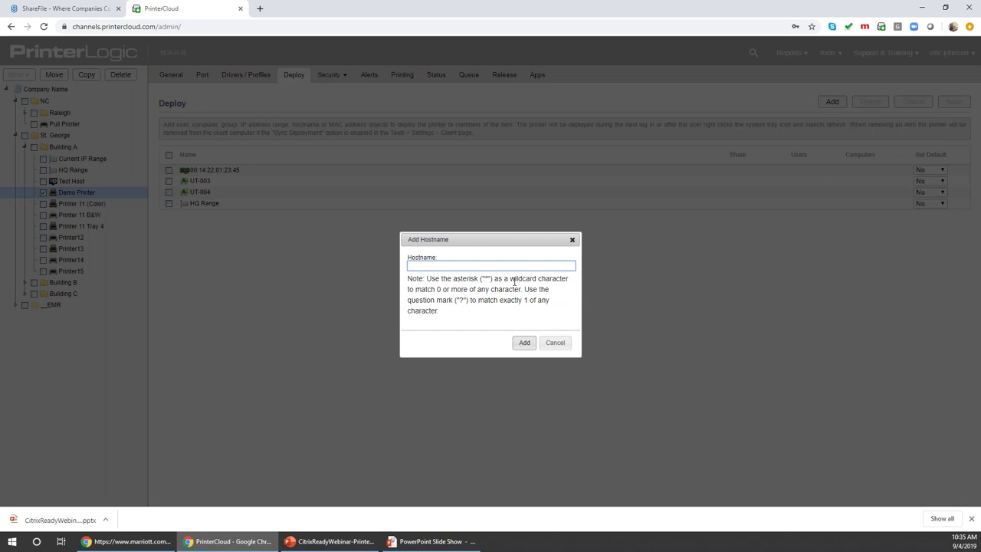
click(557, 344)
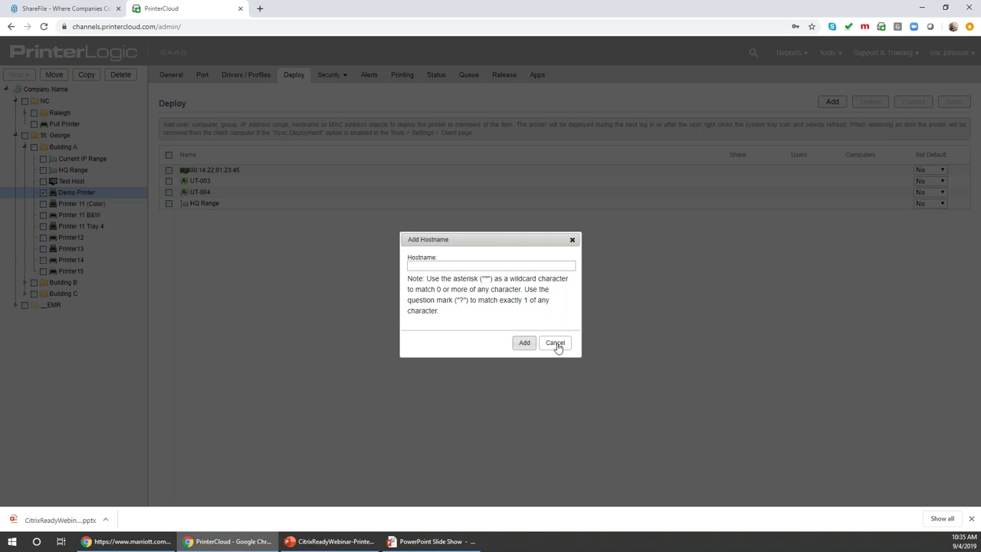
click(555, 343)
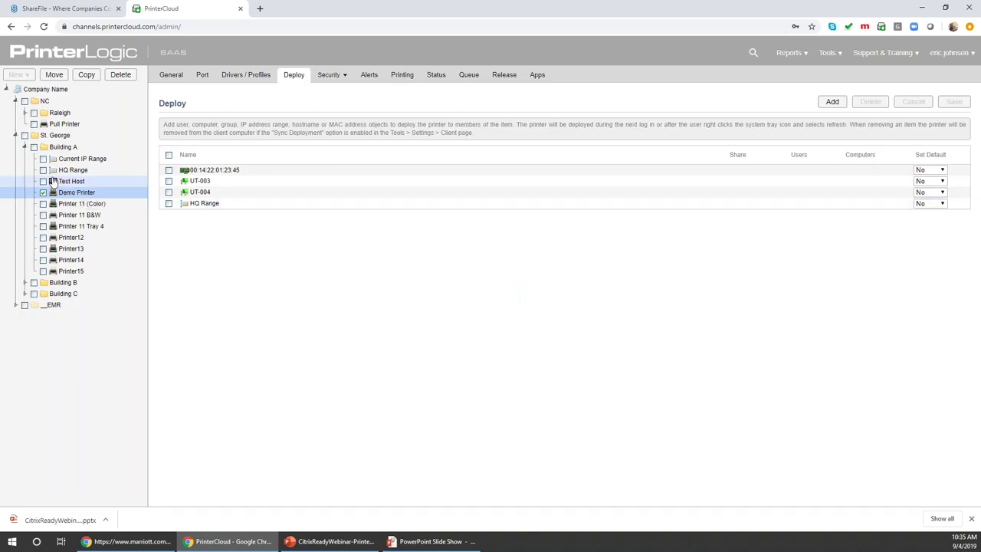
Review the address range and deployed printers of Building A's Current IP Range
click(74, 160)
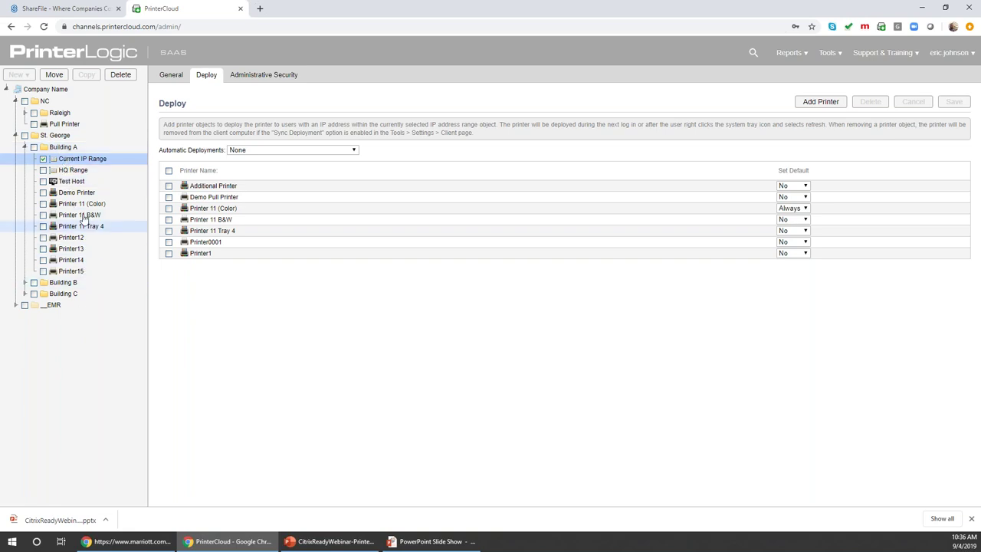
click(175, 81)
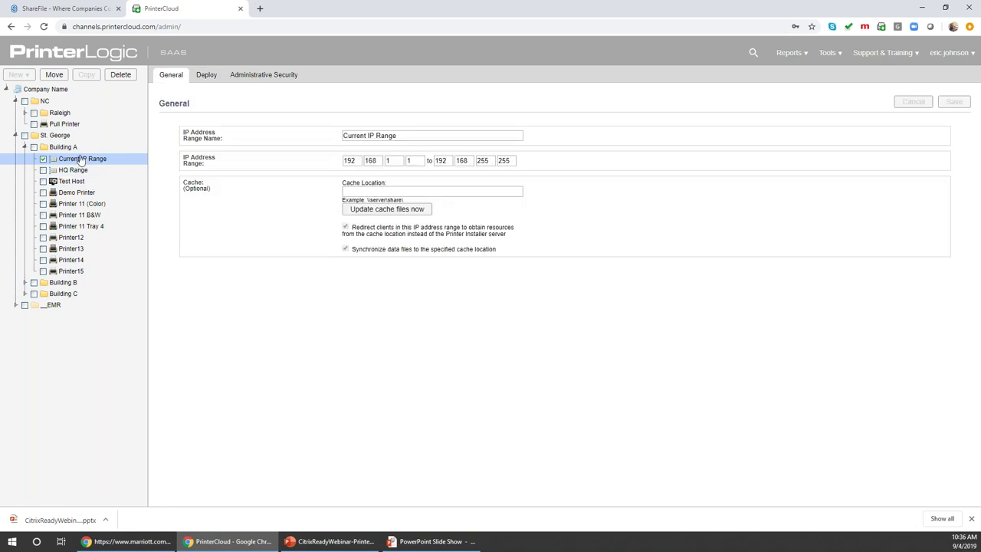
click(205, 76)
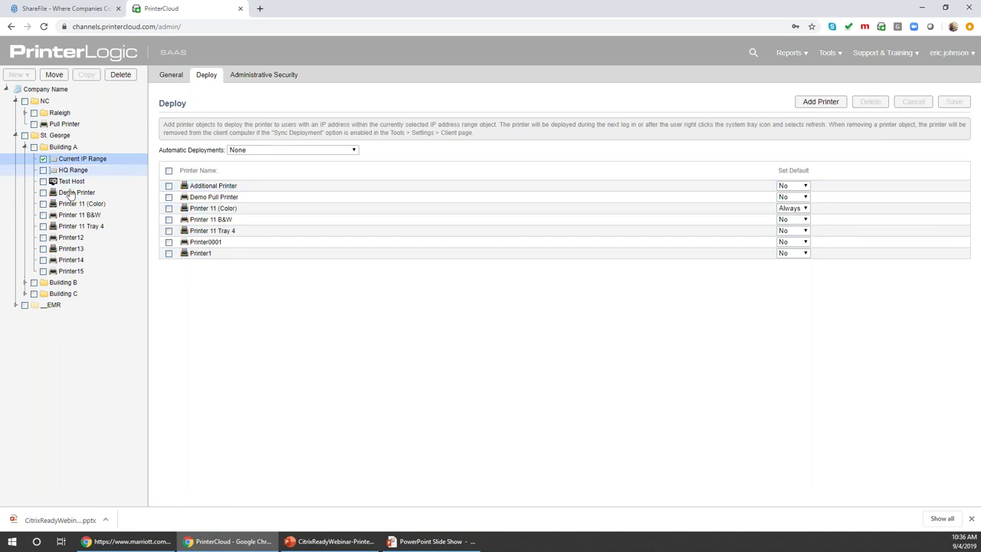
Expand Building C and review the address range and deployed printers of Other test range
click(24, 294)
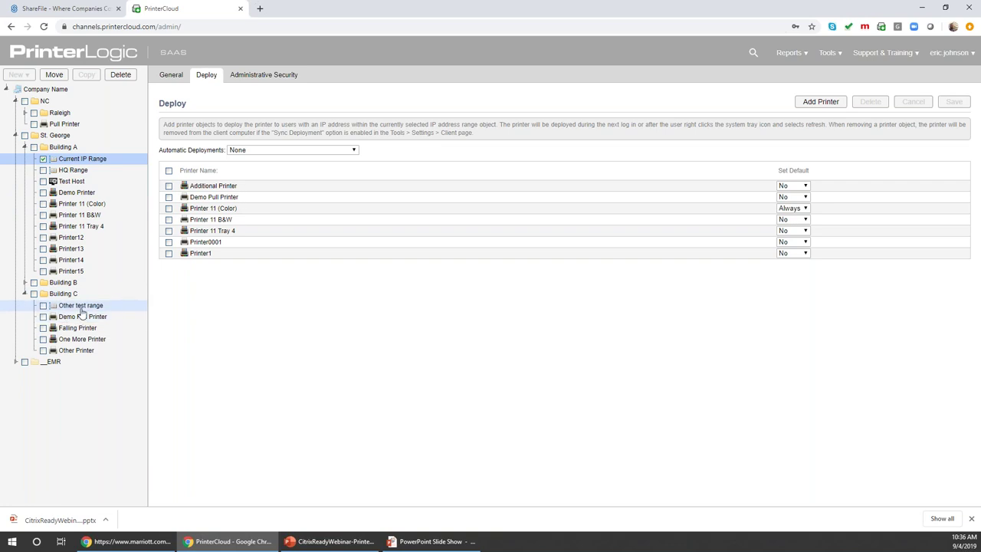
click(81, 305)
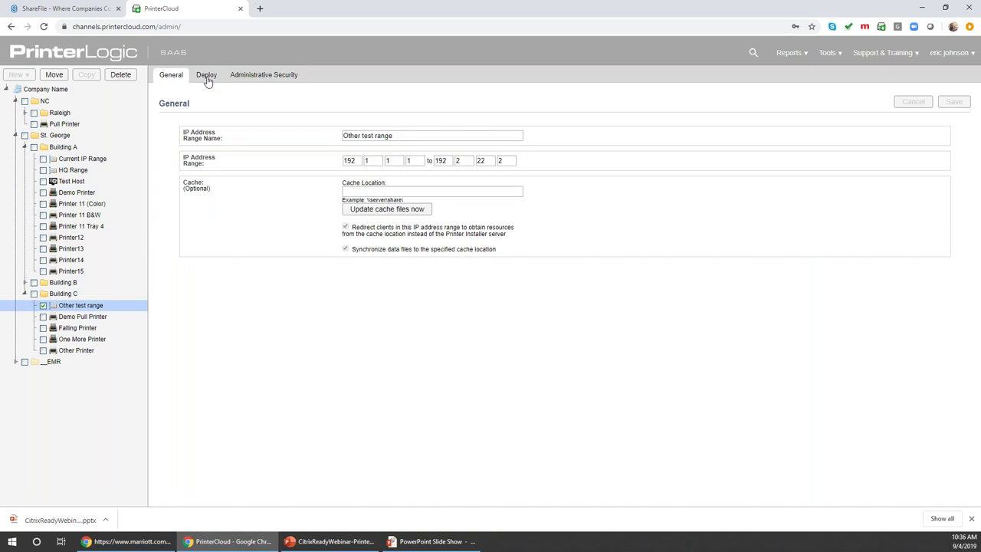
click(207, 75)
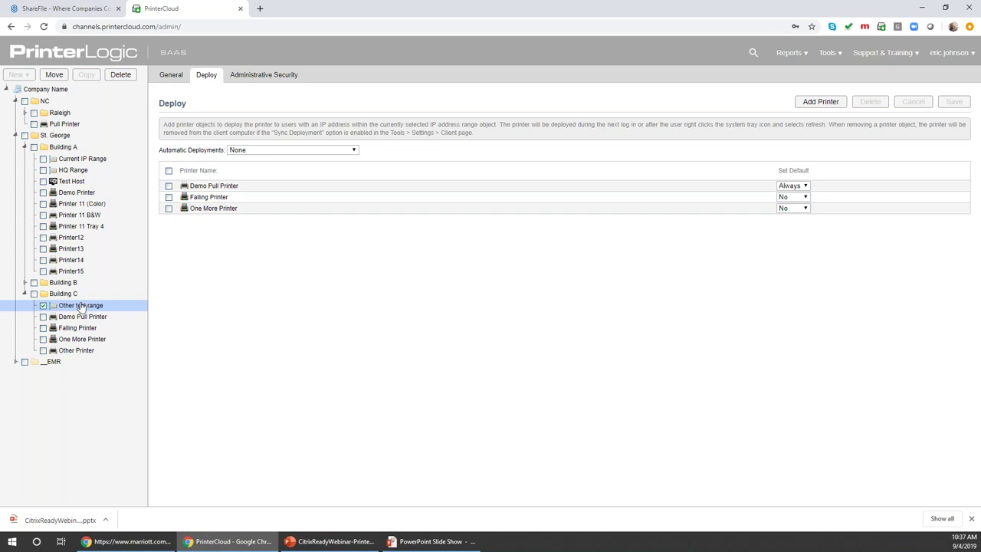
Return to Demo Printer in Building A and show its print queue
click(84, 193)
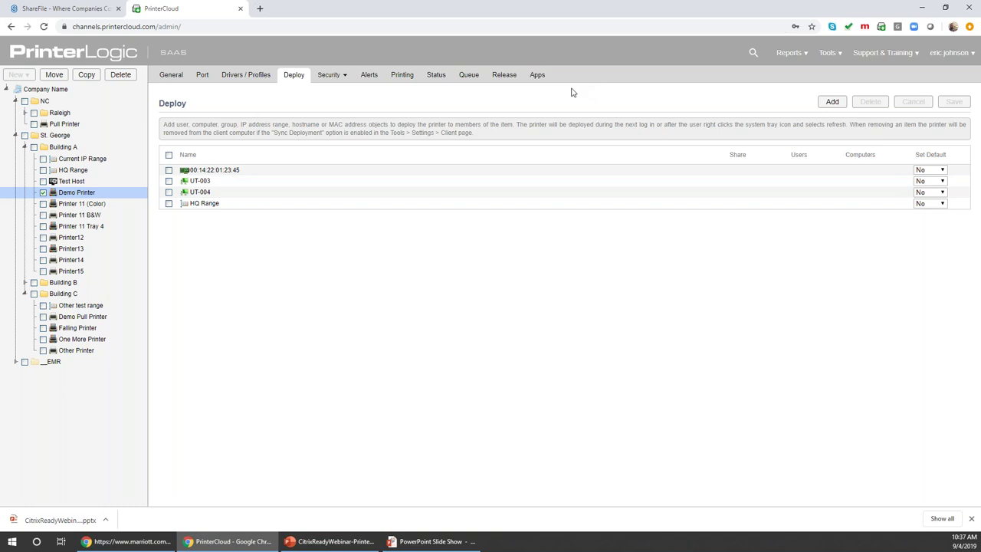
click(469, 76)
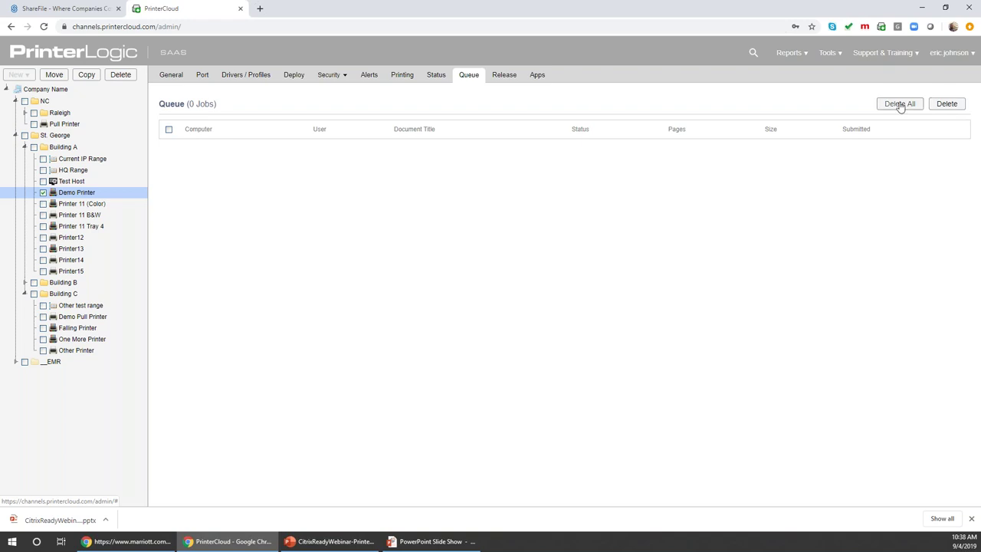
Show Demo Printer's SNMP status information and point out the Error Condition entry and its value
click(441, 77)
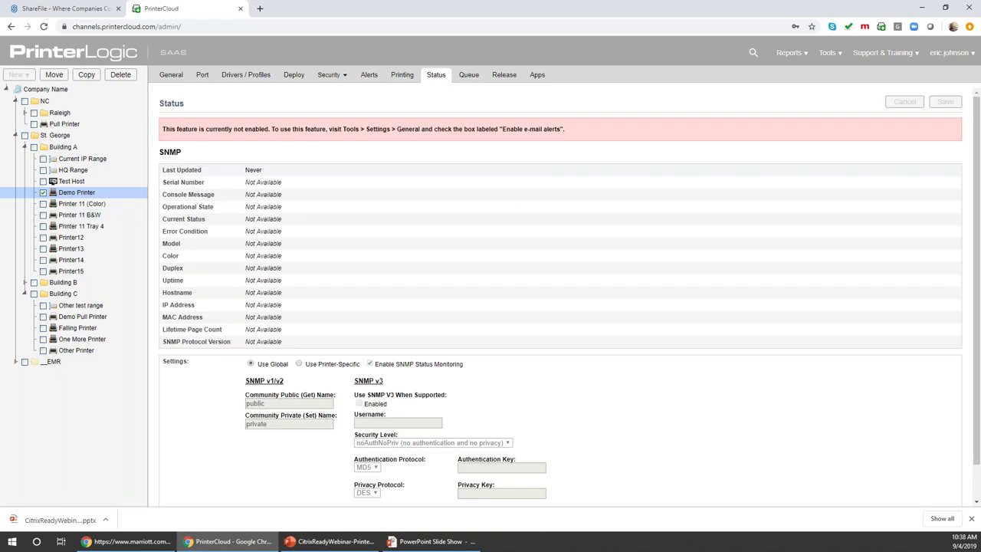
drag(165, 231, 211, 231)
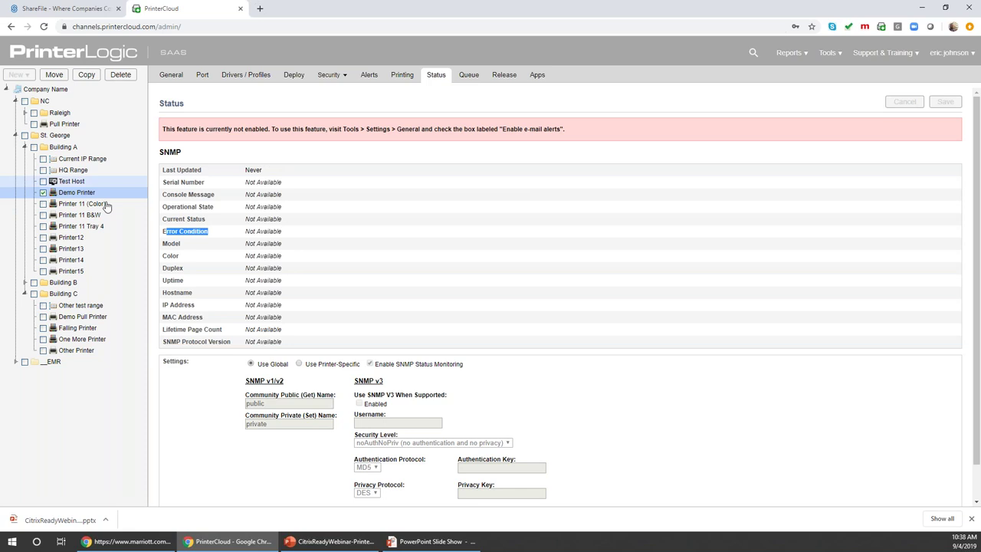
drag(284, 232, 246, 231)
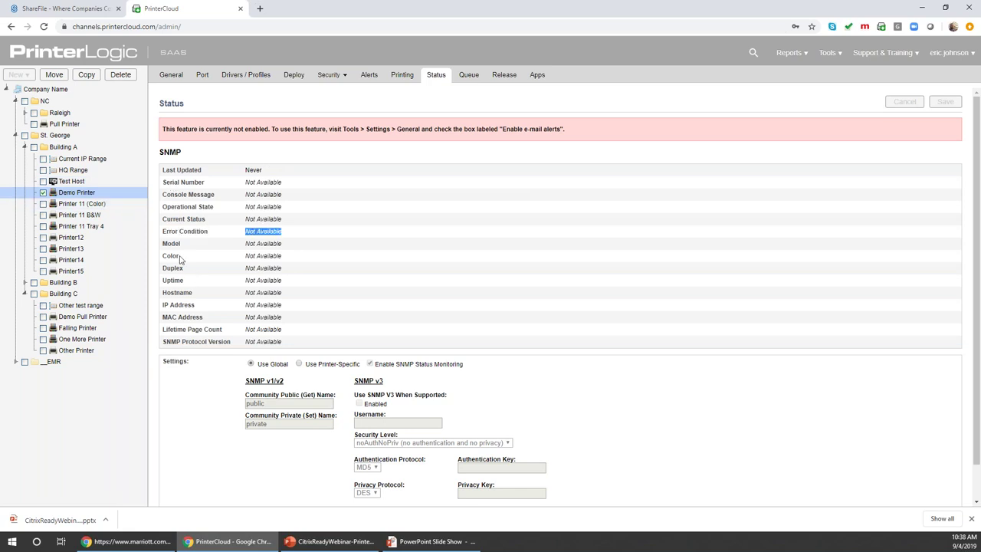
Start a new SNMP alert for Demo Printer with the triggers ICMP Host Unreachable, Low Paper, Low Toner and Jammed
click(369, 78)
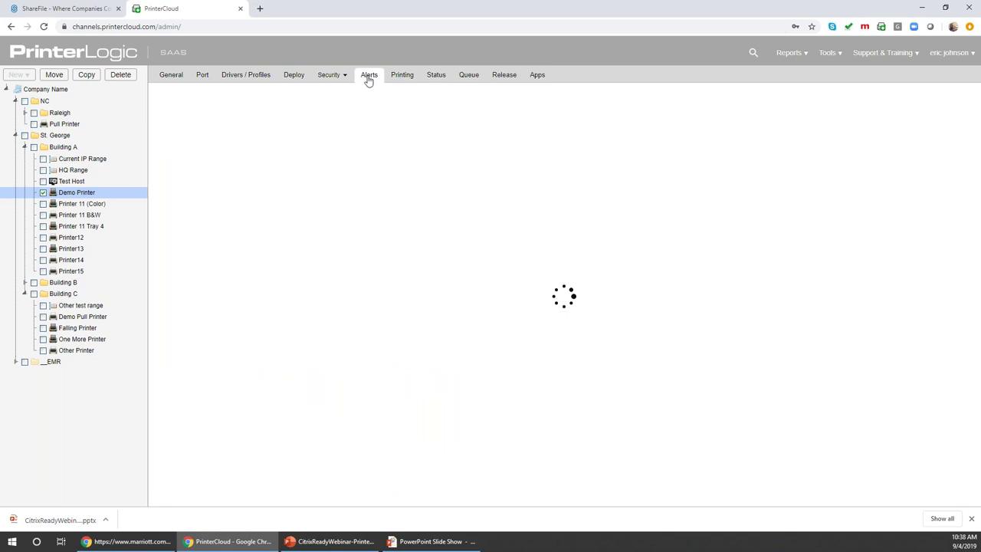
click(799, 103)
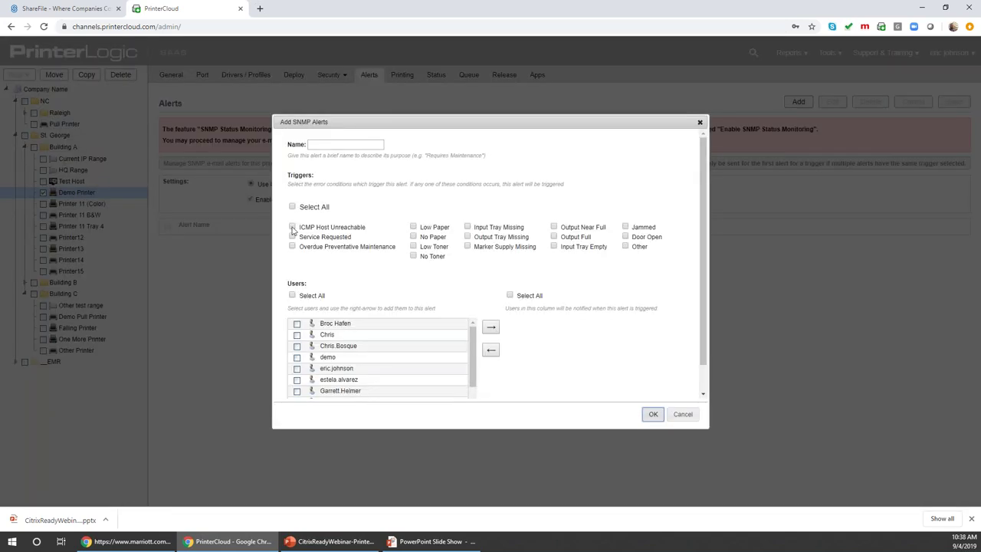
click(415, 228)
click(625, 227)
Add two administrators as recipients of the new SNMP alert, and discard the alert without saving it
click(297, 371)
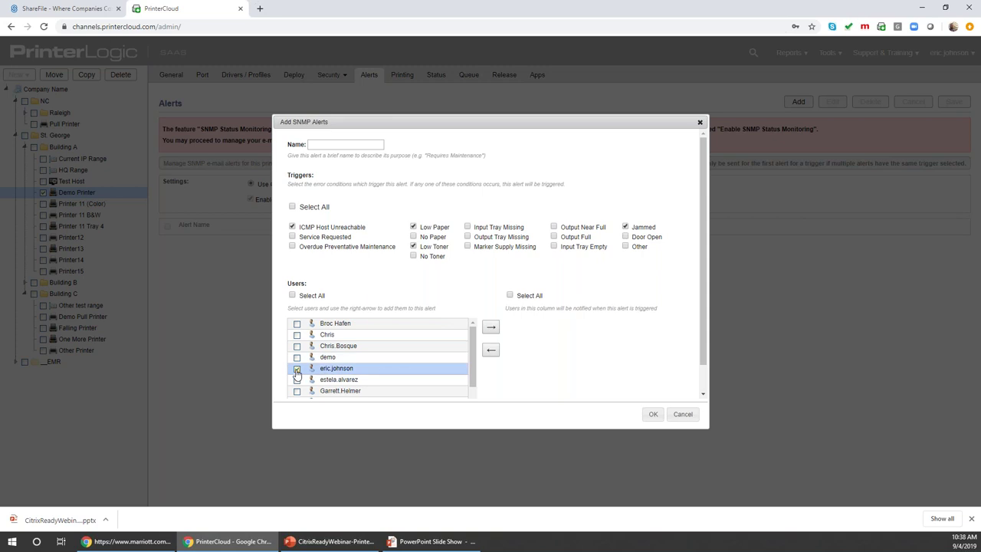
click(494, 326)
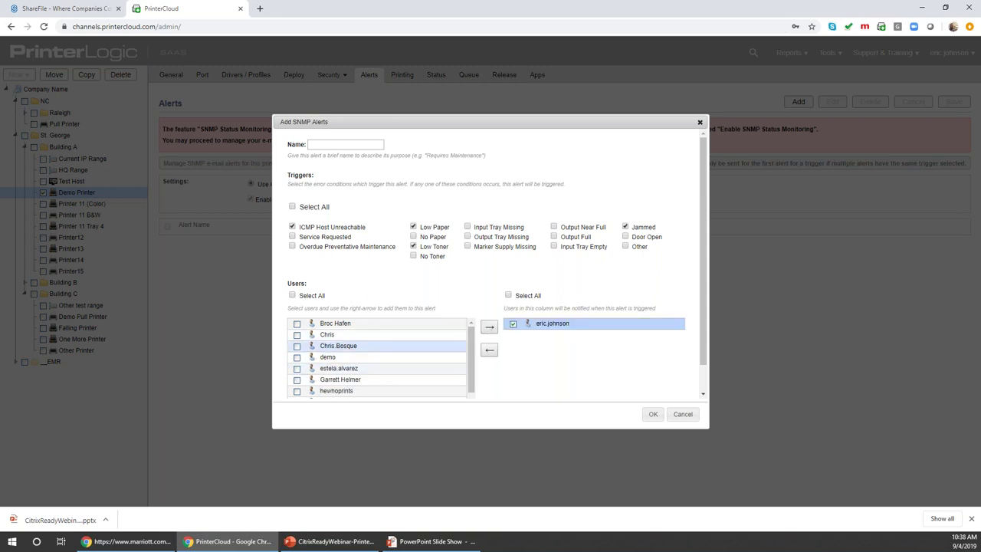
scroll(383, 376, down, 1)
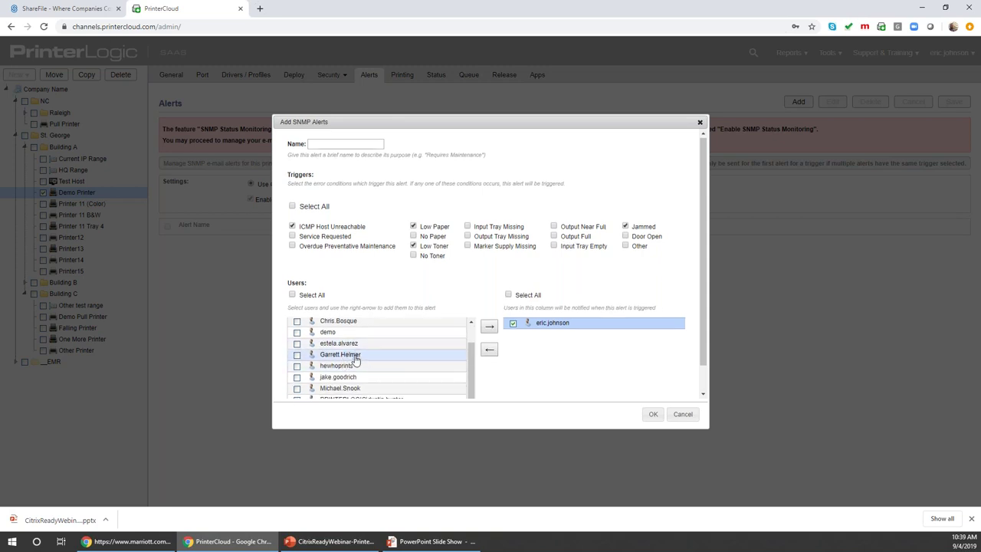
scroll(355, 360, down, 1)
click(296, 359)
click(488, 296)
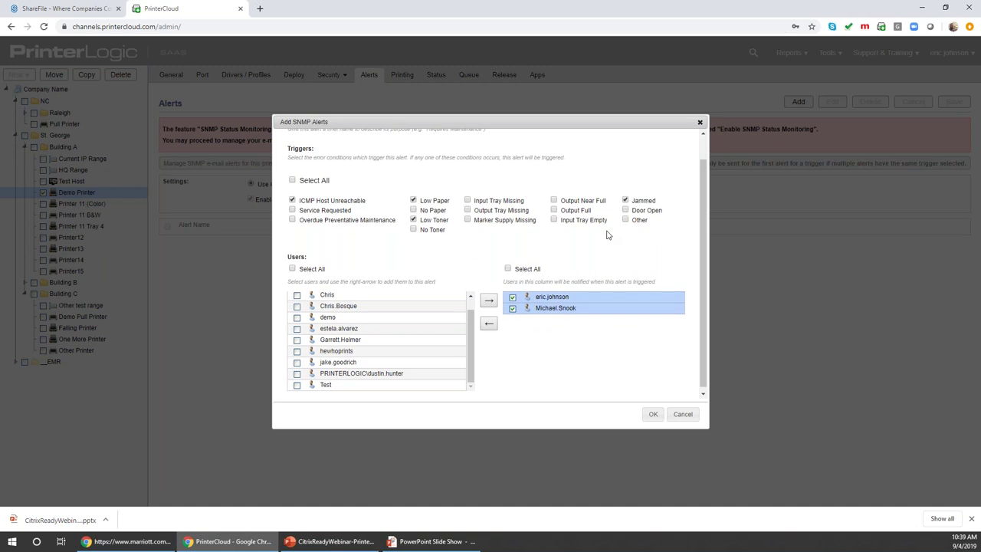
click(683, 414)
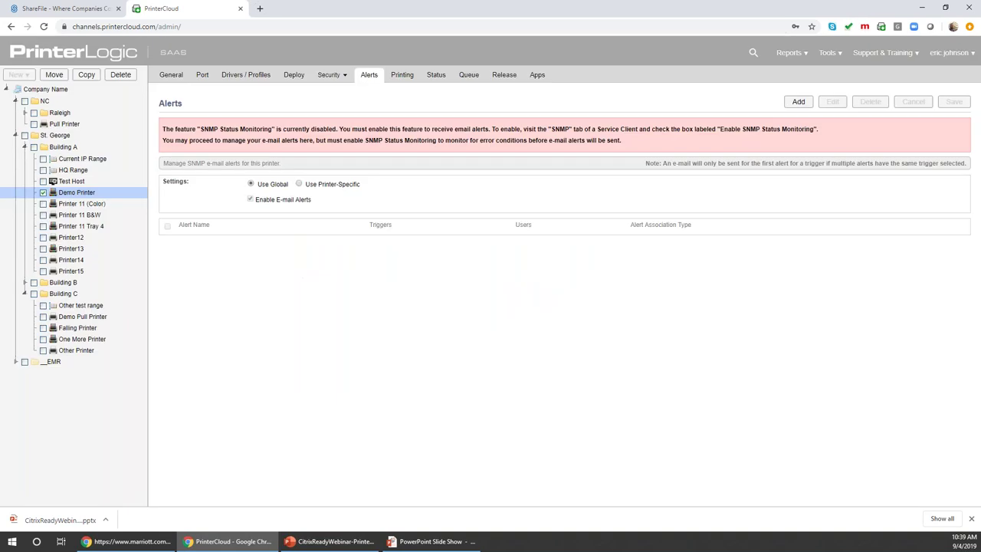
Open user management and review the list of users with their role types and folders
click(827, 52)
mouse_move(863, 81)
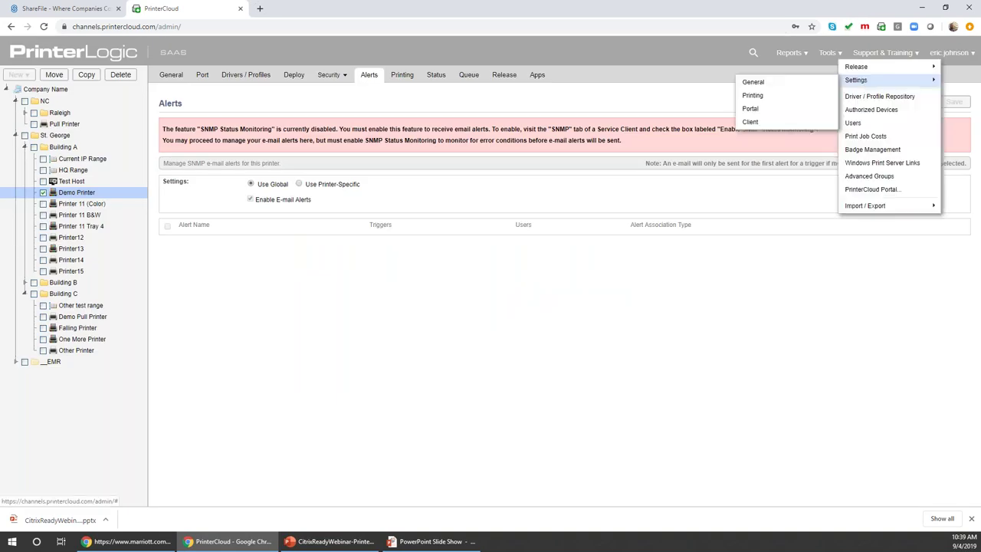
click(853, 123)
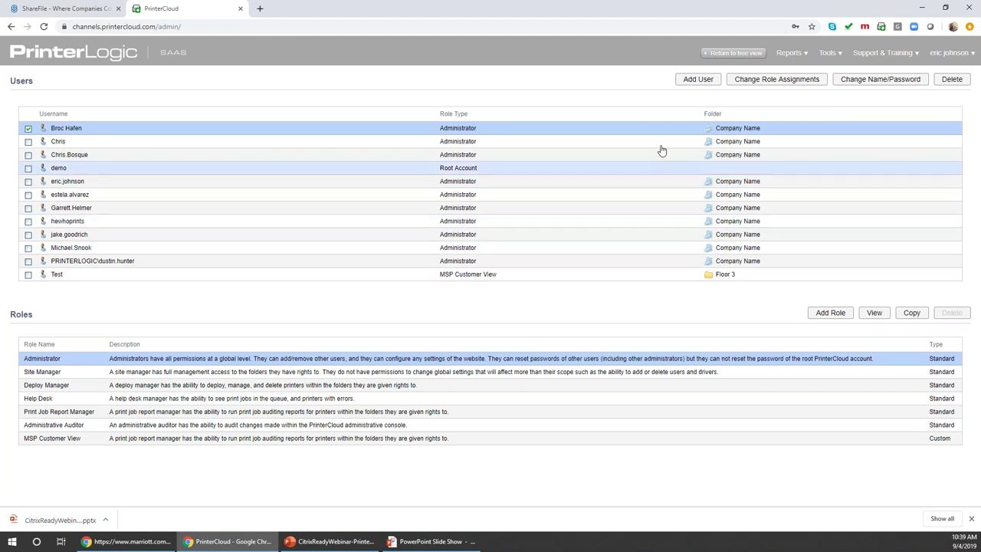
click(697, 79)
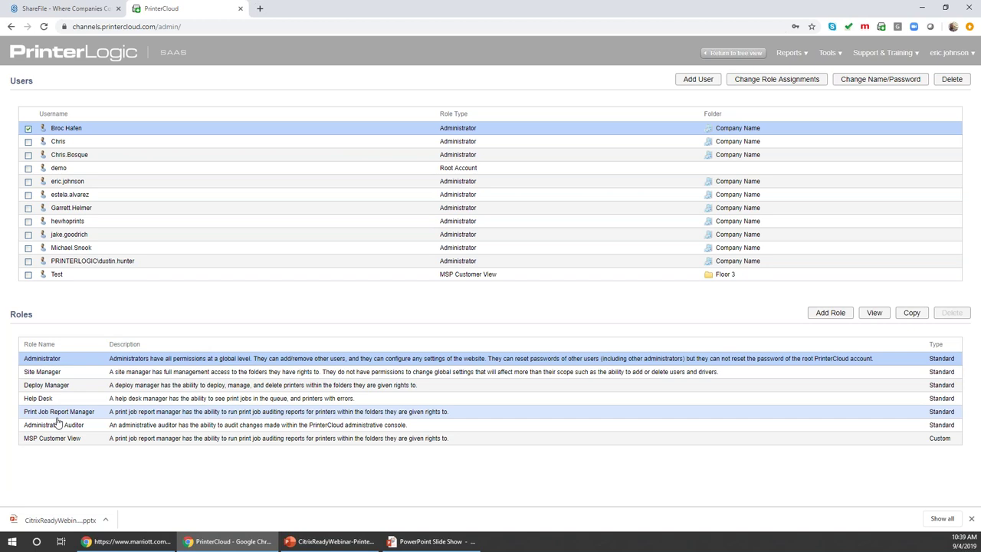
View the Administrator role's permissions, expand the Tools Menu group to inspect Badge Management, and close the role
click(874, 313)
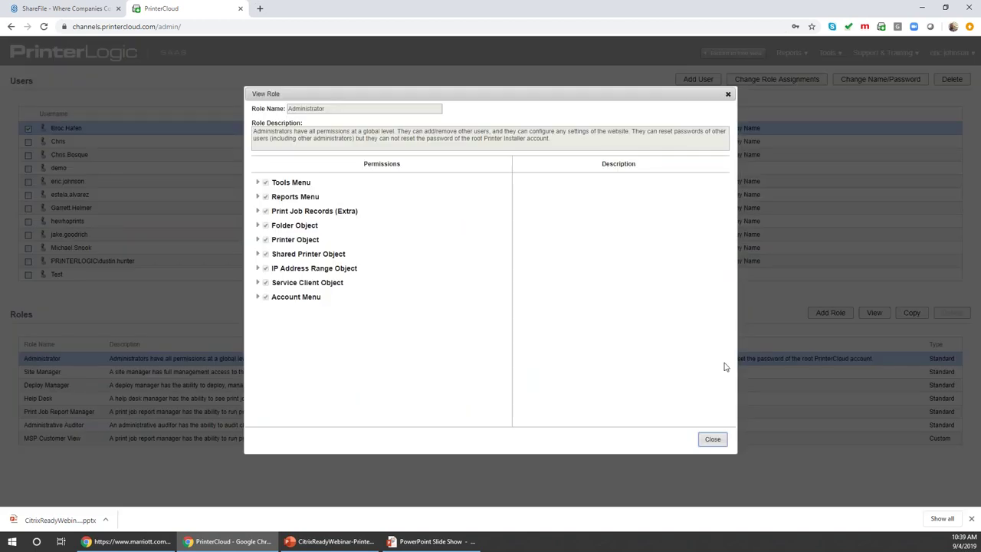
click(258, 182)
click(310, 241)
click(289, 298)
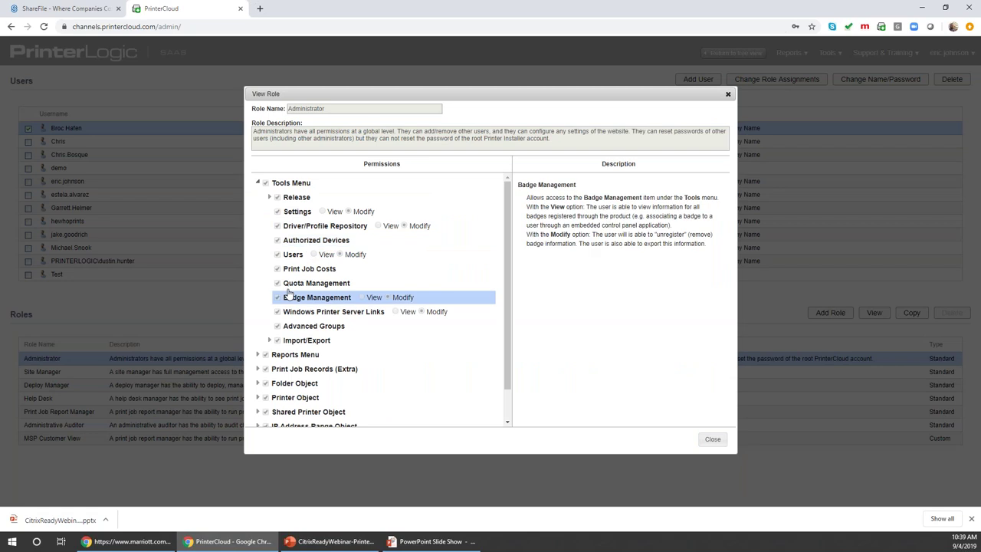
click(717, 442)
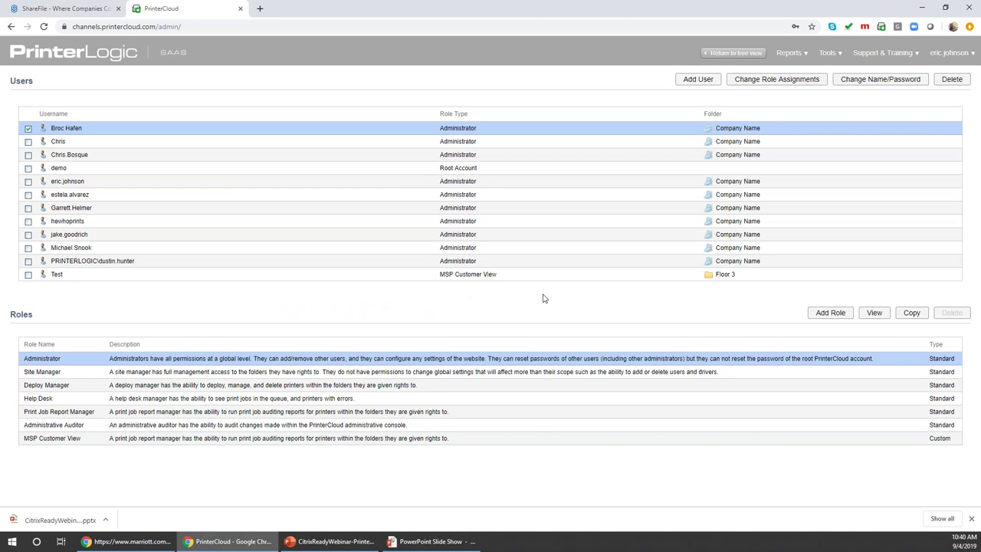
Review the available report types and open the Print Job Records report
click(805, 58)
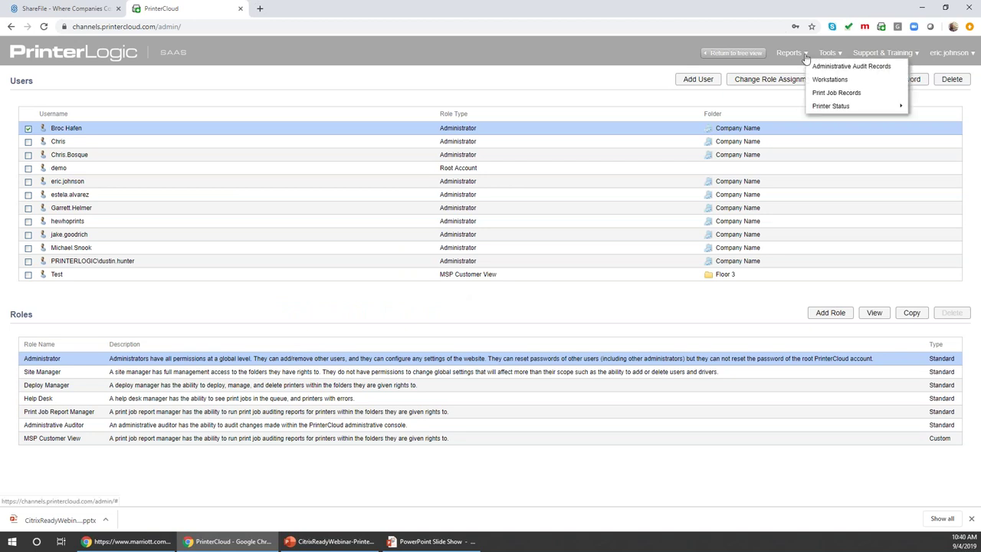
click(805, 58)
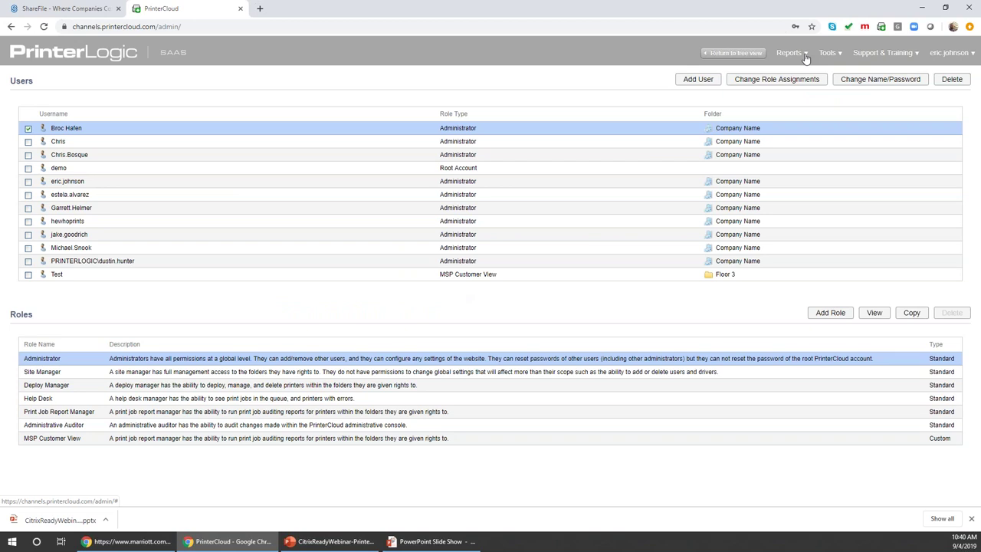
click(805, 58)
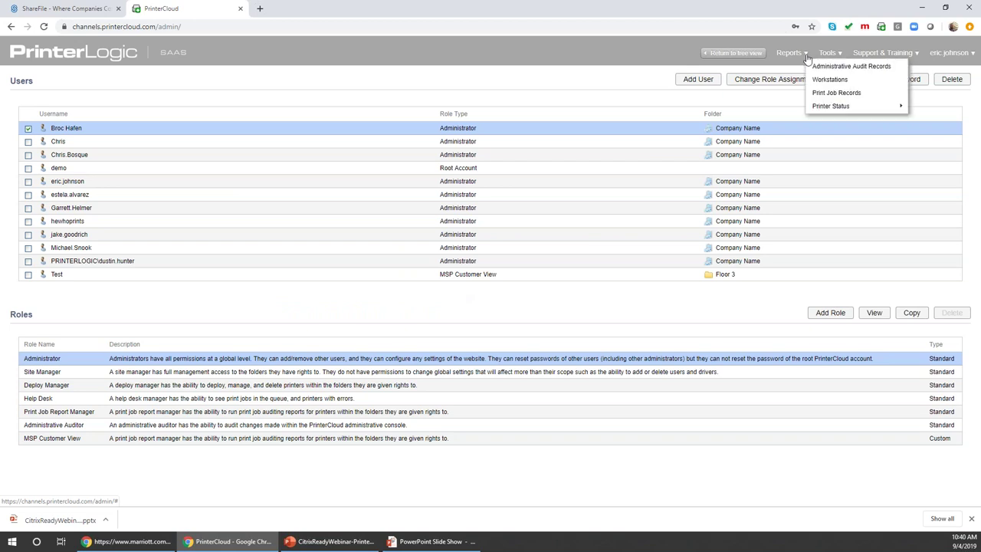
click(837, 101)
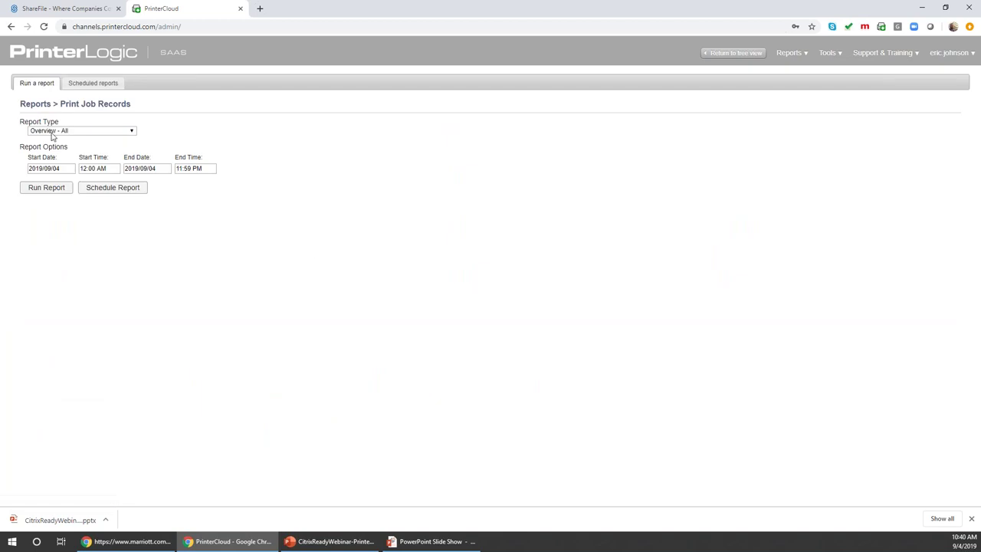
Run a print job report of type Records with the start date set to 2017/09/04
click(61, 130)
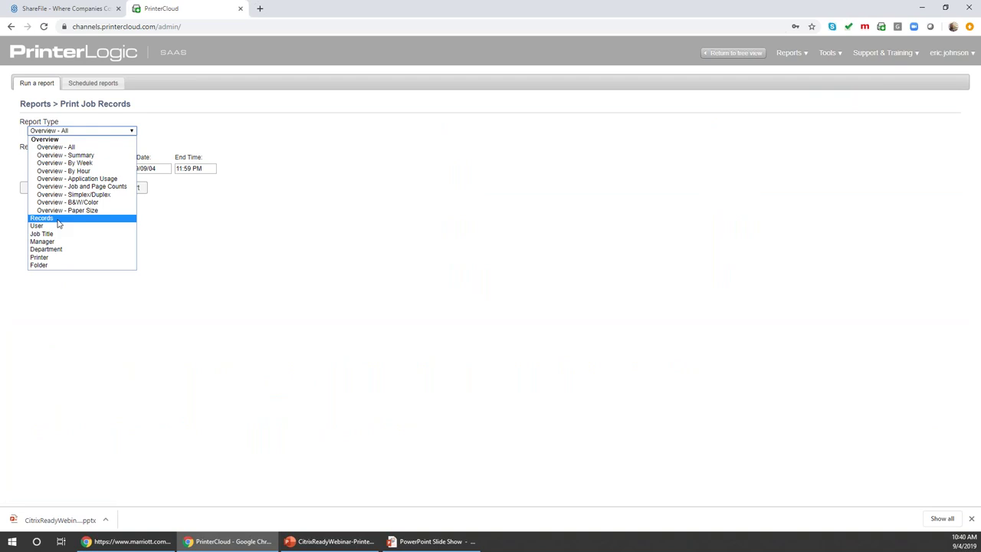
click(59, 219)
click(40, 167)
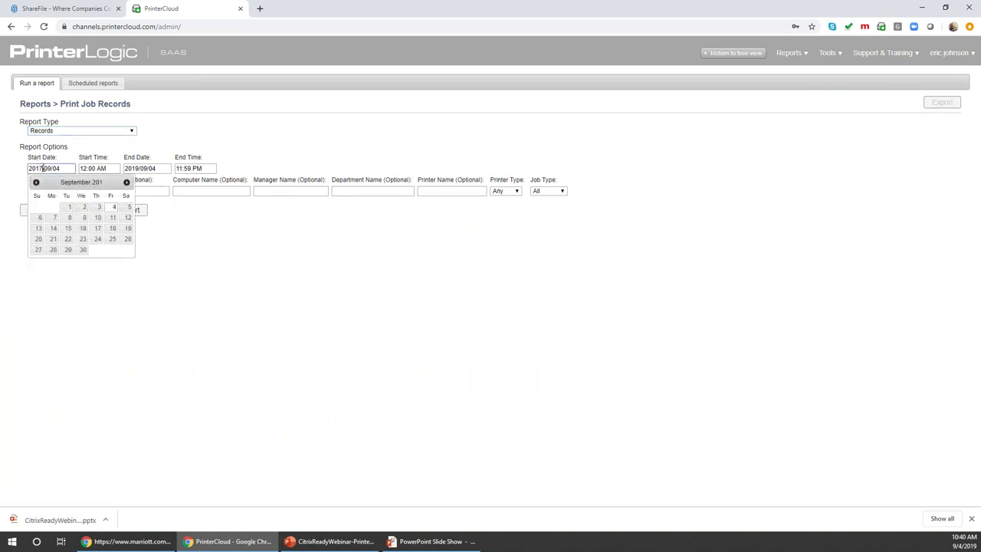
text(7)
click(310, 310)
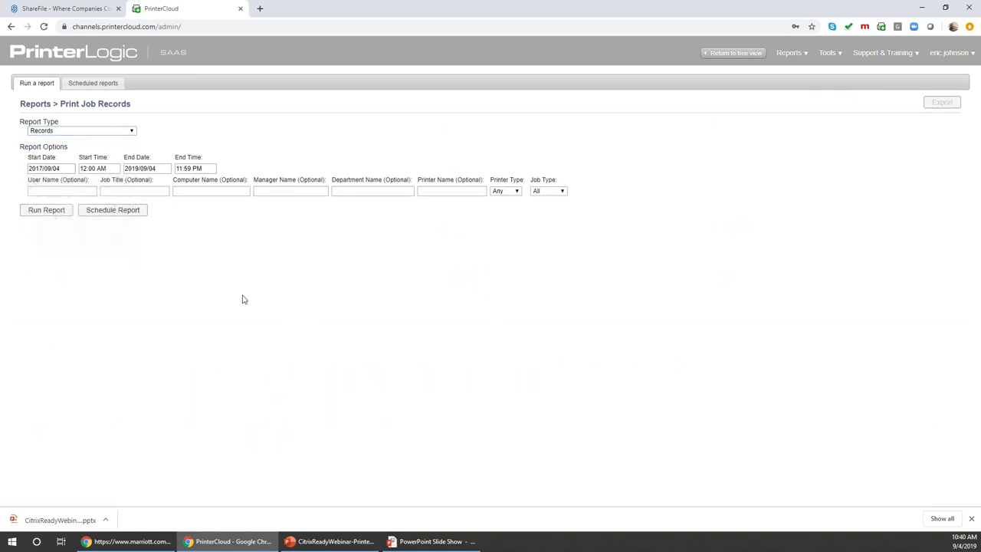
click(46, 209)
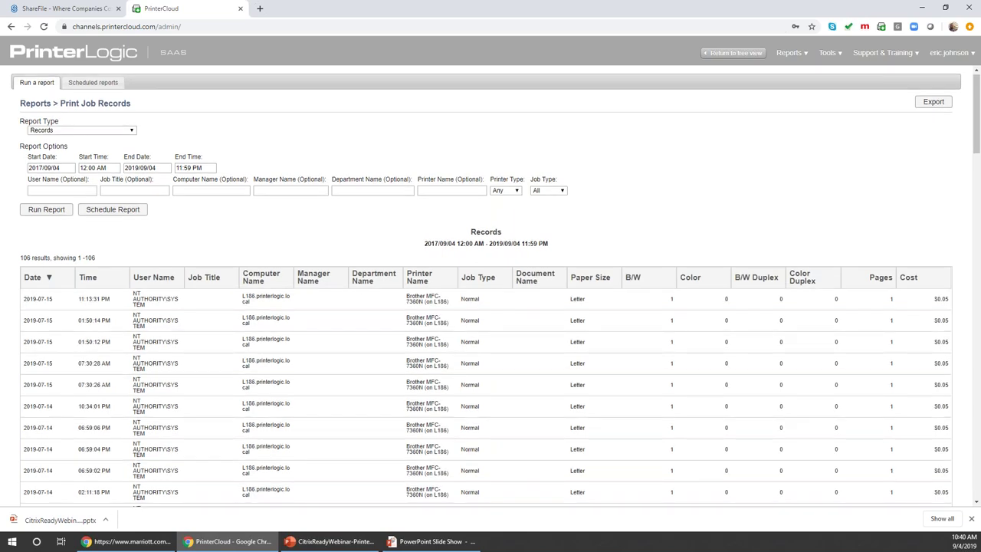
Examine the print job records down to the oldest entries, highlight the 2,000-page job, and check the printer type filter choices
scroll(516, 325, down, 3)
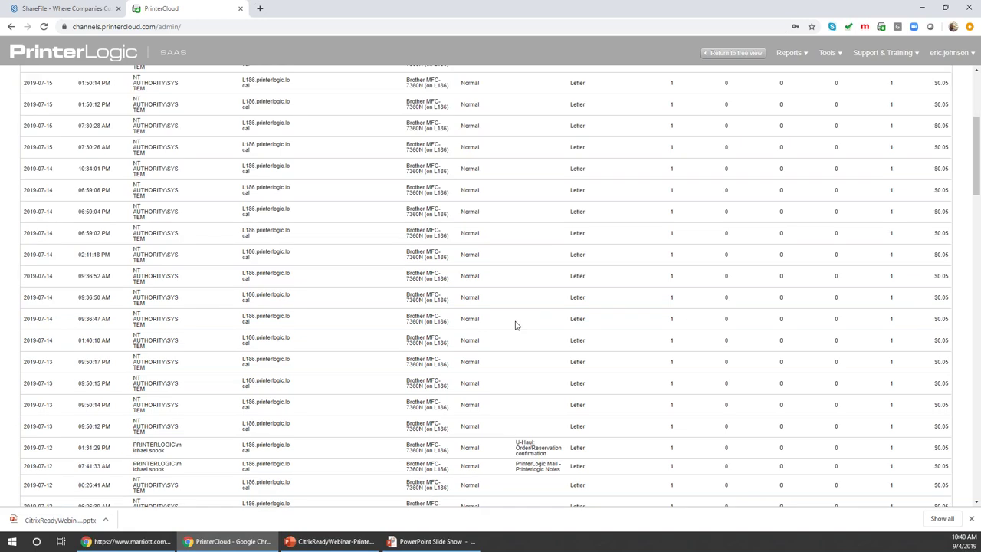
key(End)
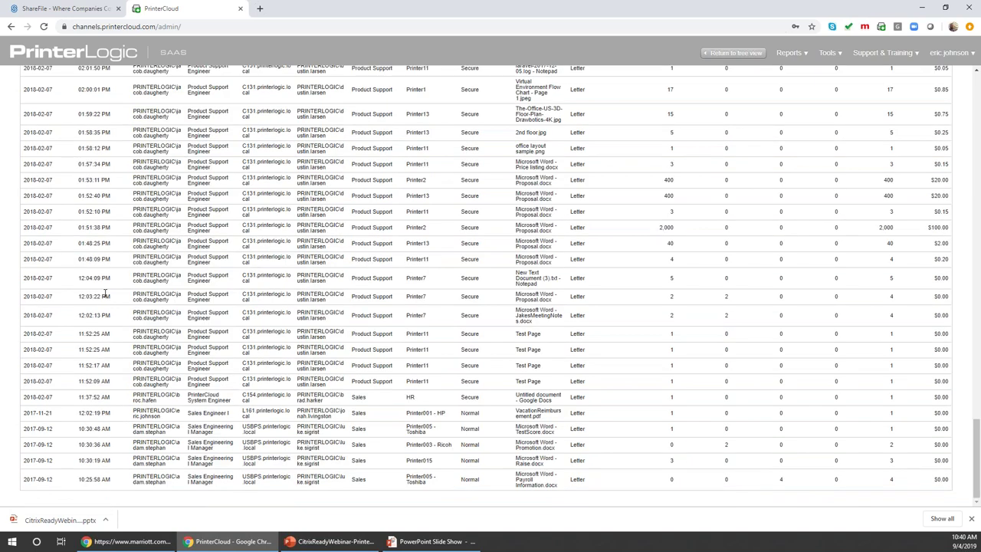
scroll(55, 338, up, 1)
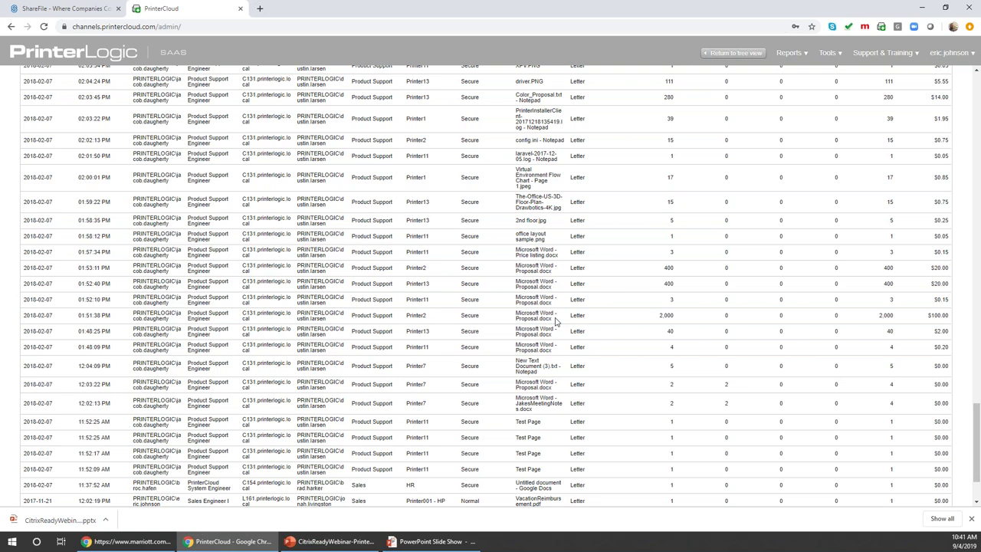
double_click(672, 315)
scroll(741, 354, up, 1)
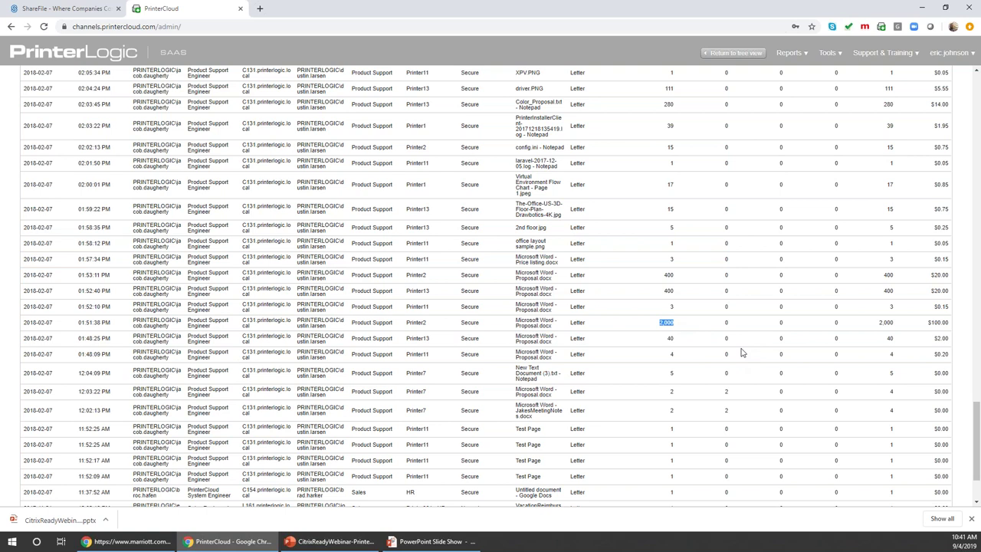
scroll(751, 357, up, 20)
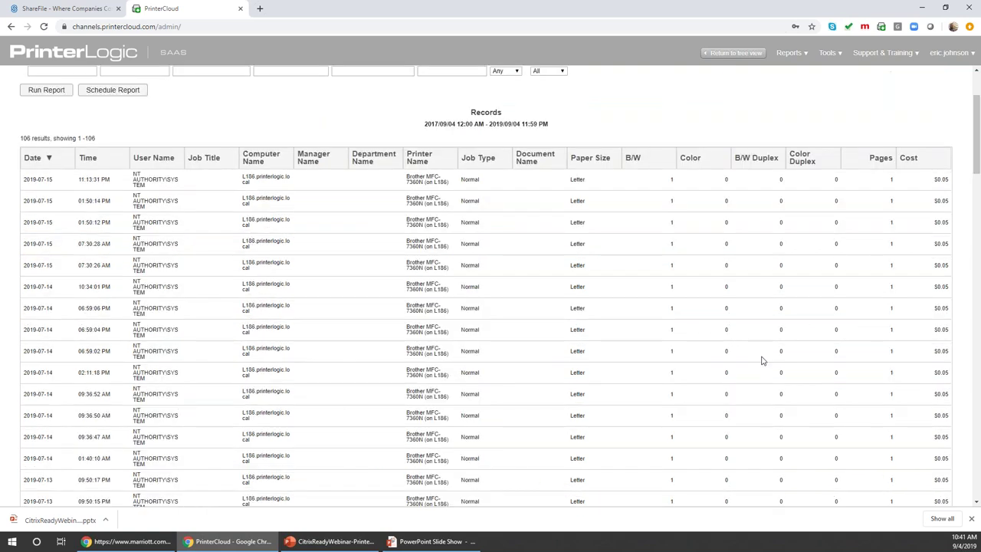
scroll(763, 360, up, 3)
click(510, 191)
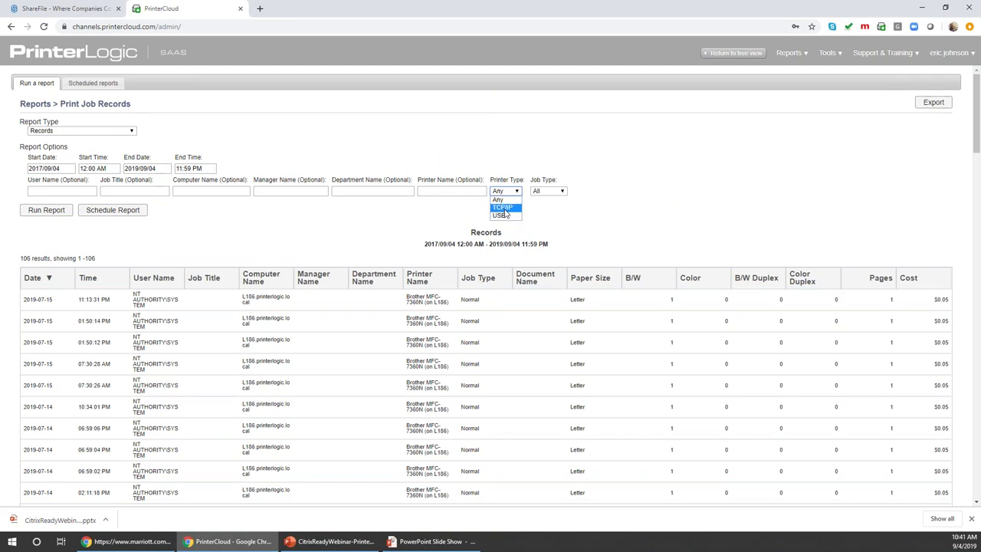
click(725, 57)
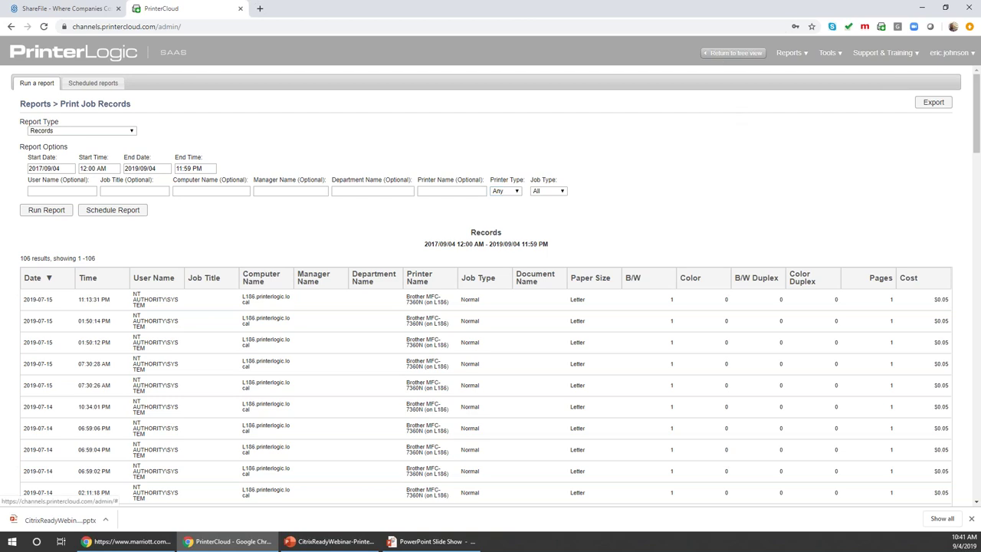
Return to the printer tree and review the general settings of Printer 11 (Color) and Printer 11 B&W in Building A
click(734, 52)
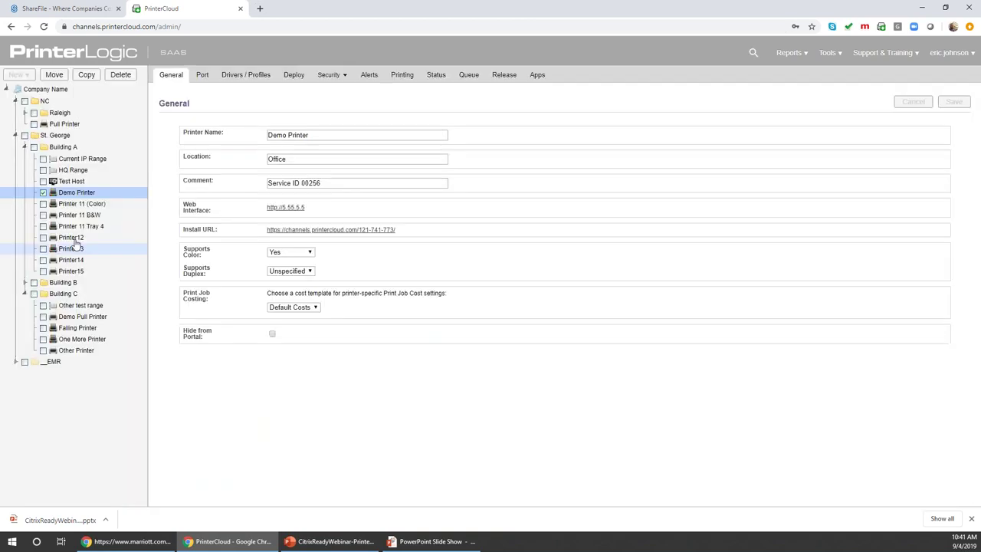
click(91, 207)
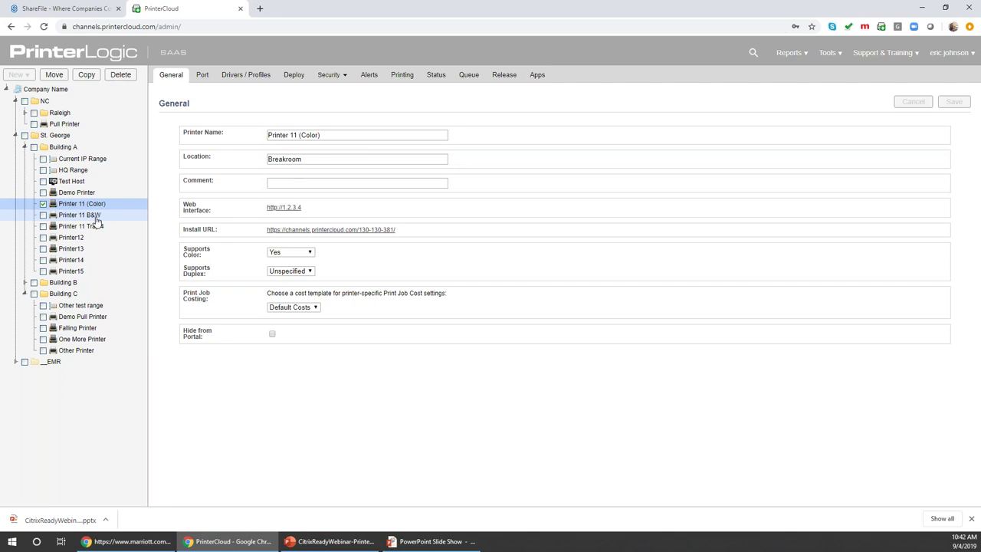
click(79, 216)
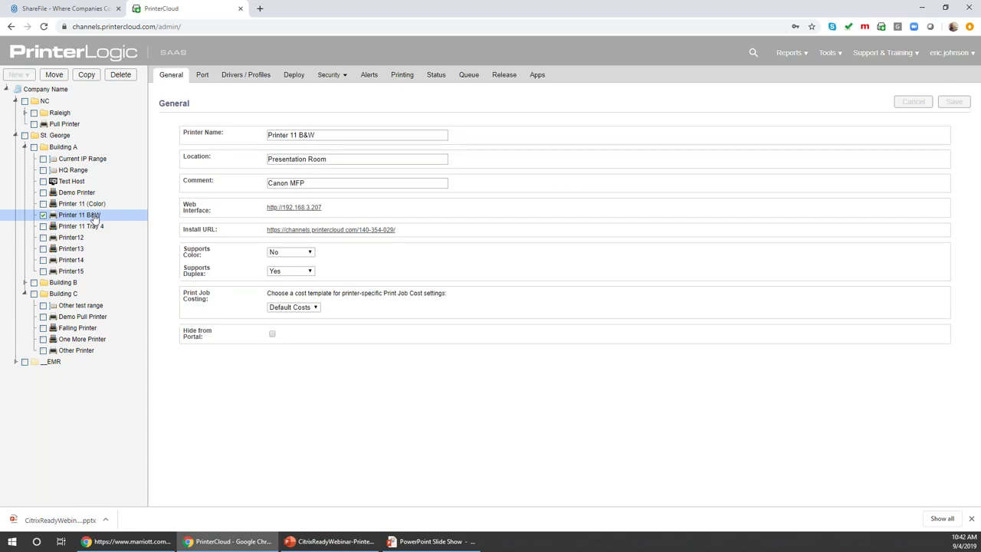